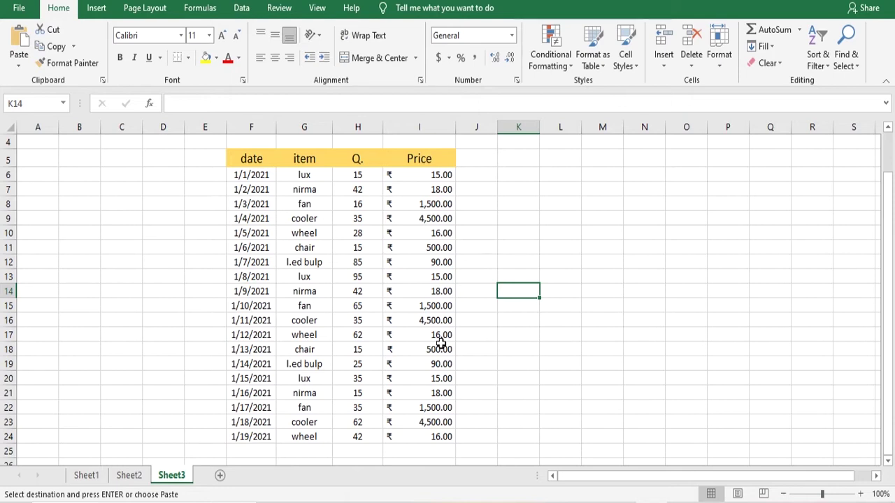
click(320, 274)
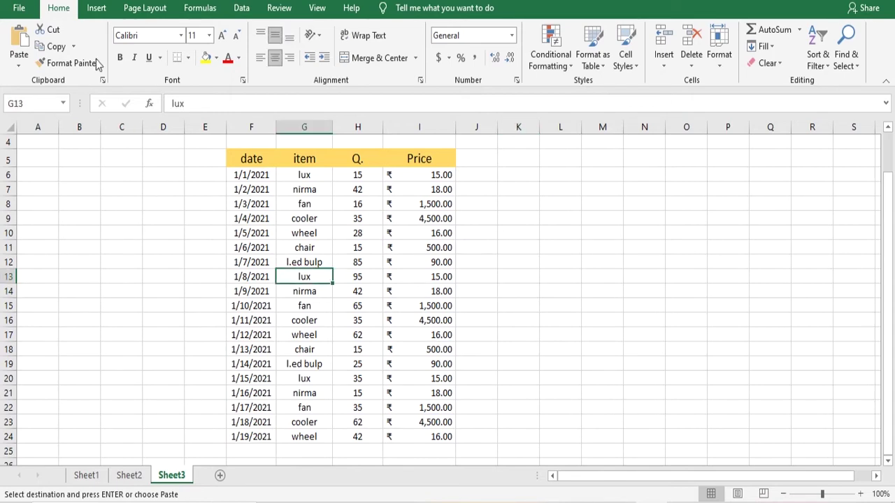
click(99, 11)
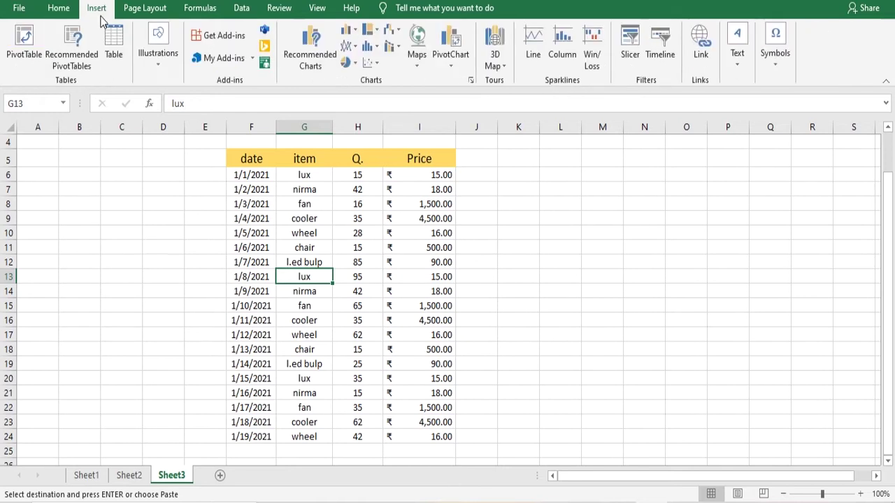
click(25, 55)
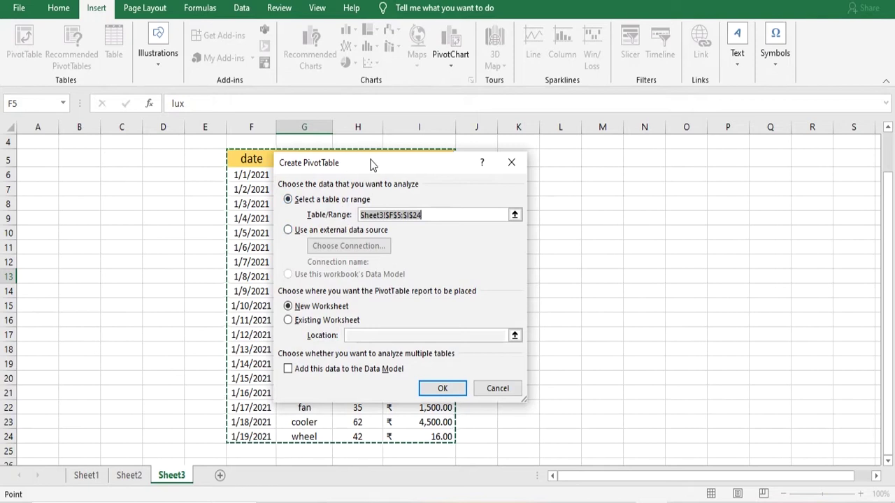
drag(374, 160, 644, 111)
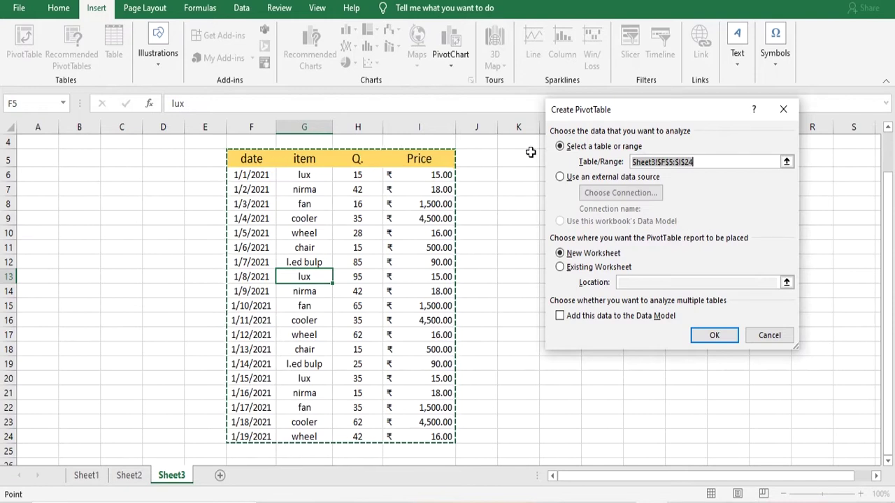
drag(628, 111, 532, 119)
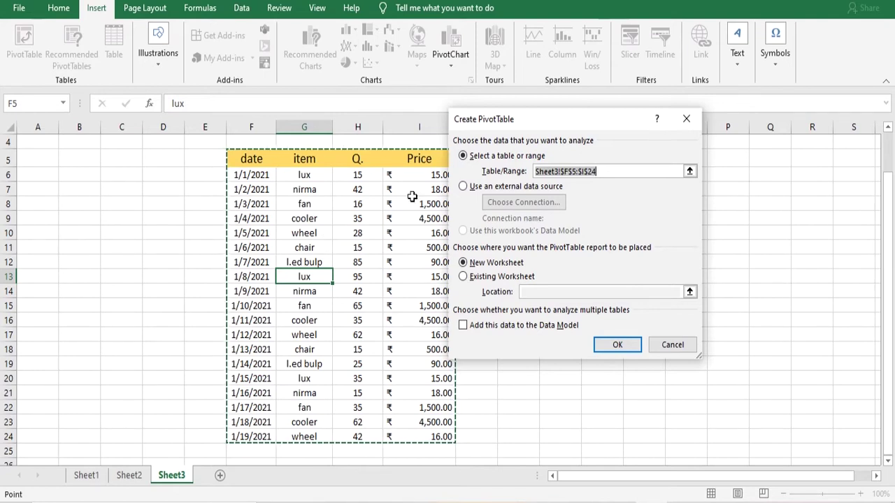
click(689, 119)
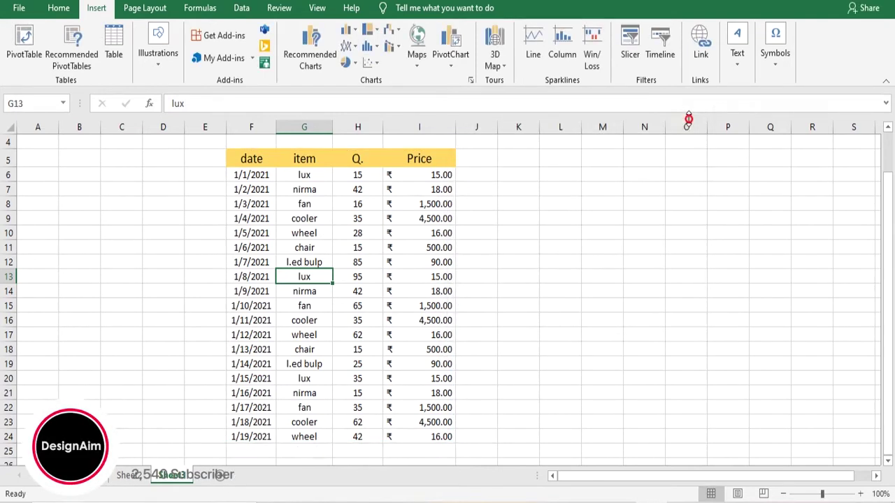
Step: Start a pivot table from empty cell N6 and set its source to the whole data table, Sheet3!$F$5:$I$24
click(649, 174)
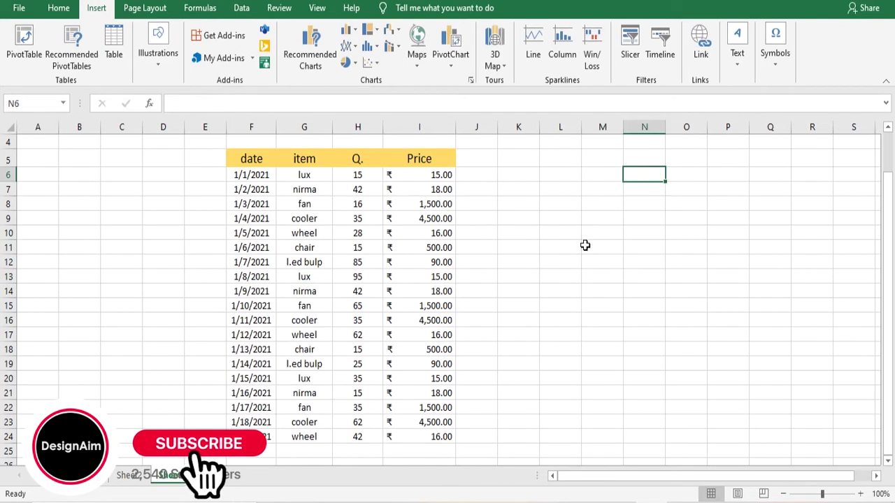
click(37, 32)
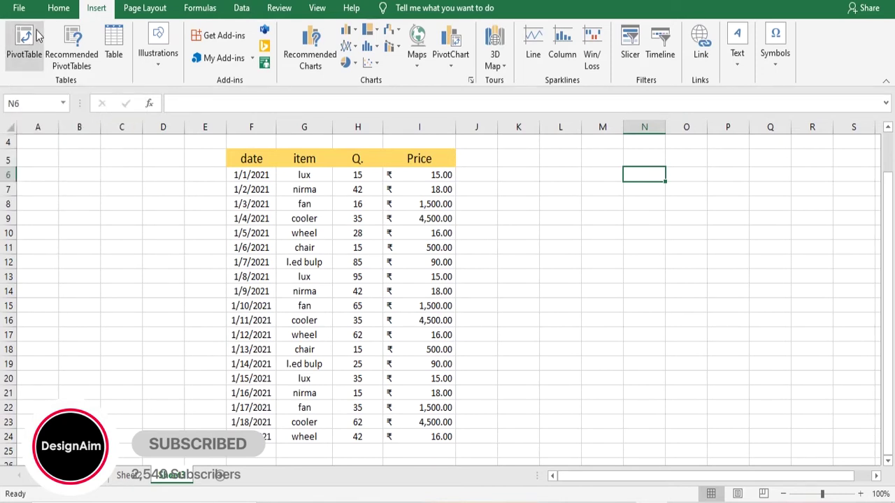
drag(579, 124, 666, 105)
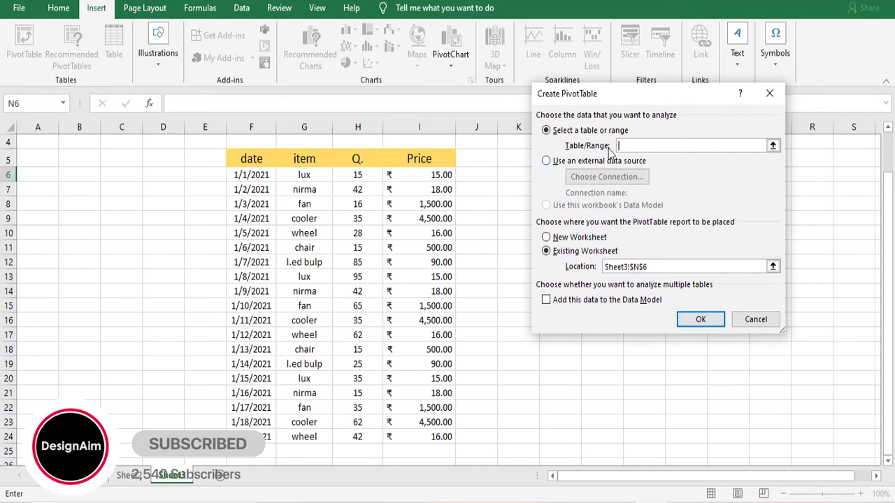
click(329, 221)
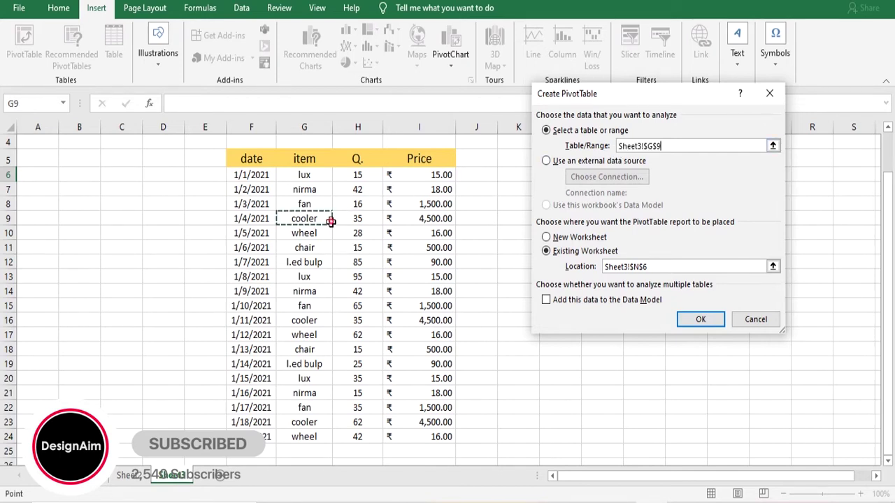
key(ctrl+a)
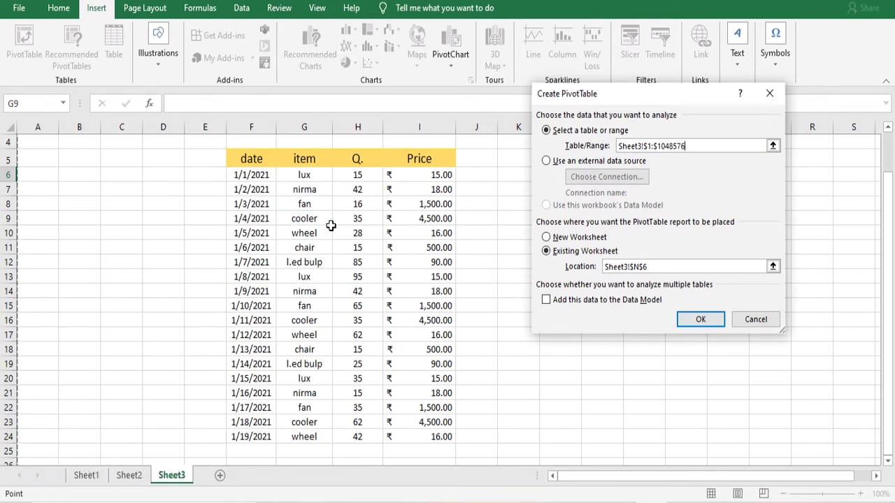
click(366, 264)
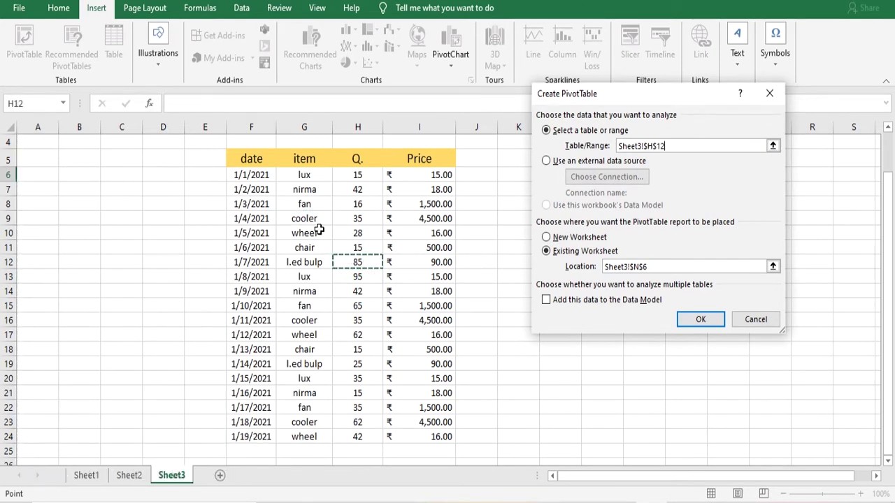
key(ctrl+a)
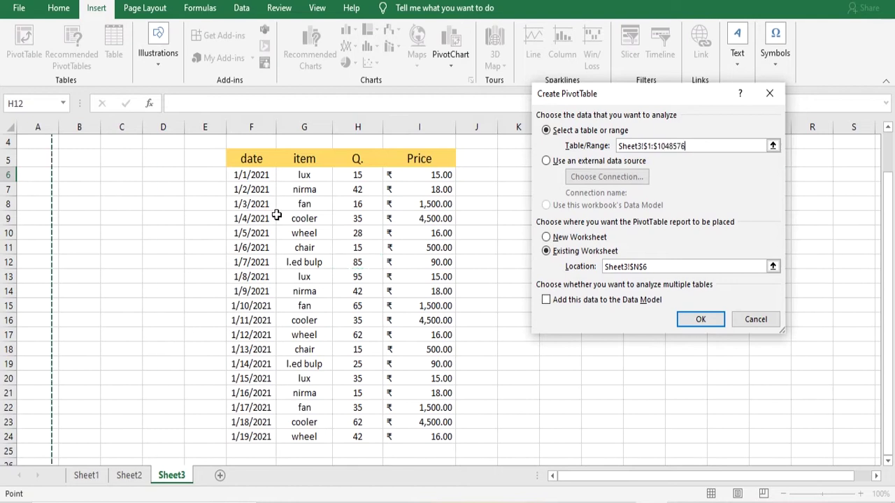
click(283, 233)
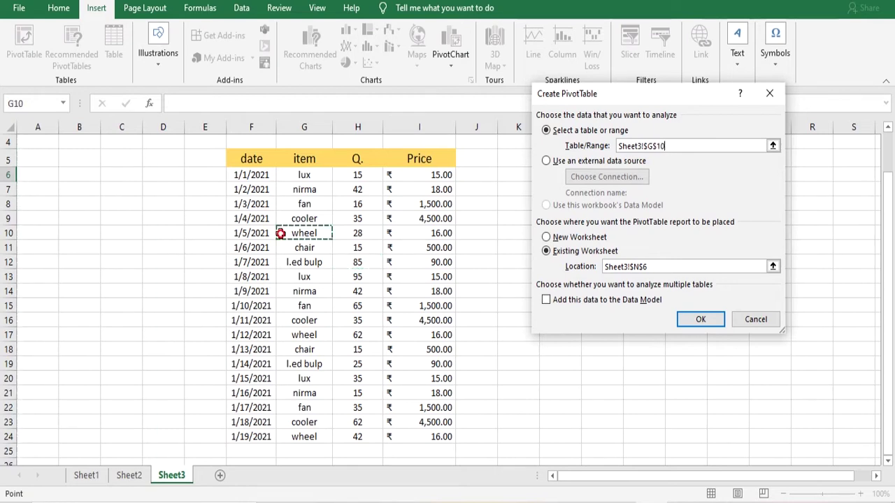
drag(251, 160, 416, 434)
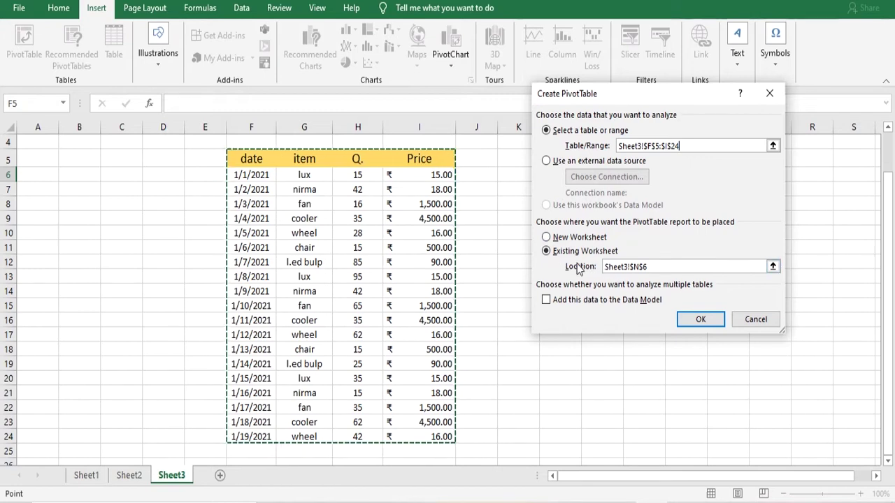
Step: Place the pivot table on the existing worksheet at Sheet3!$O$11 and create it
drag(615, 98, 583, 127)
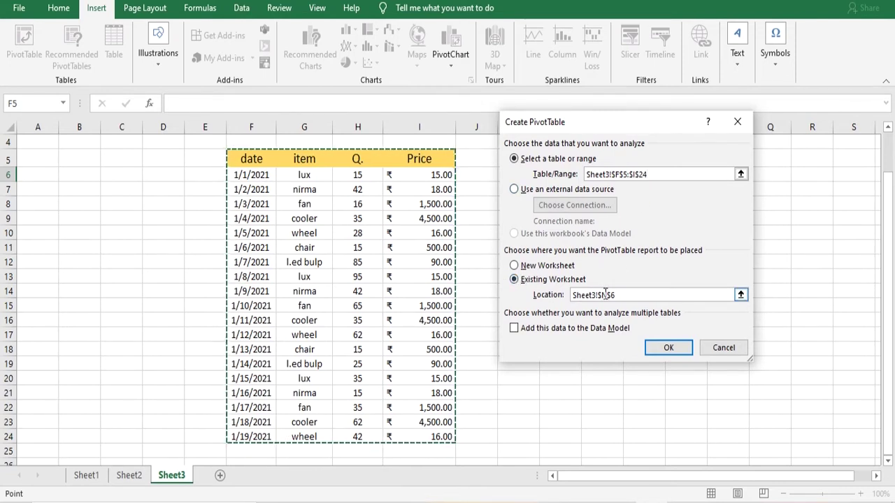
drag(619, 294, 574, 295)
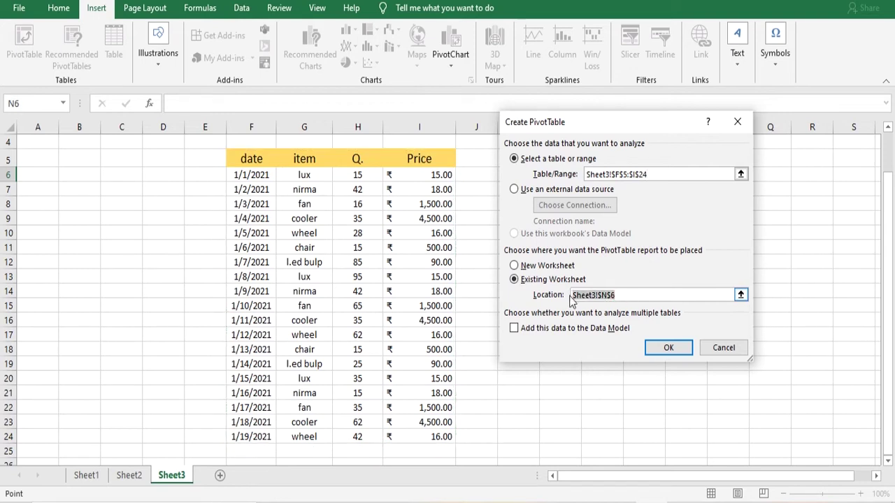
drag(619, 125, 385, 182)
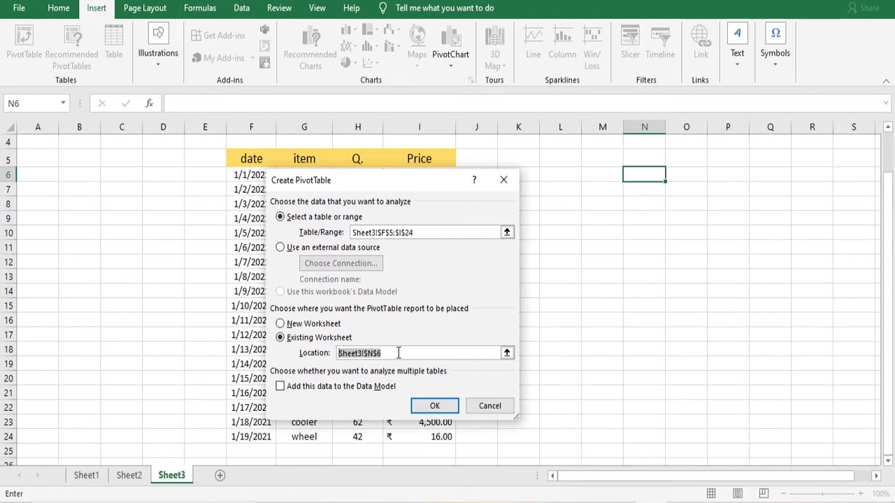
click(690, 246)
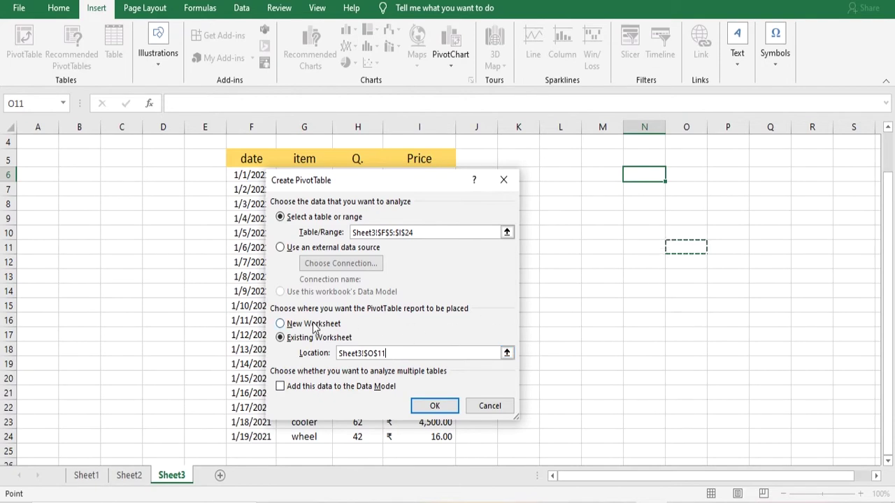
click(282, 323)
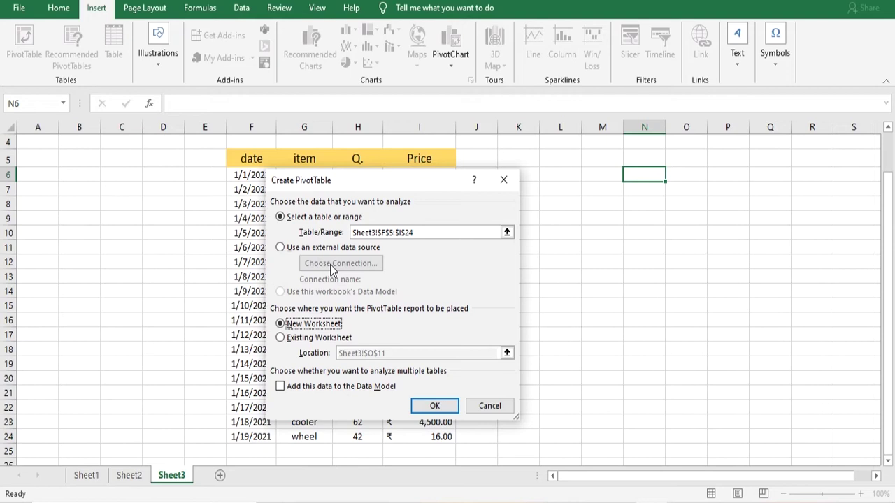
click(281, 338)
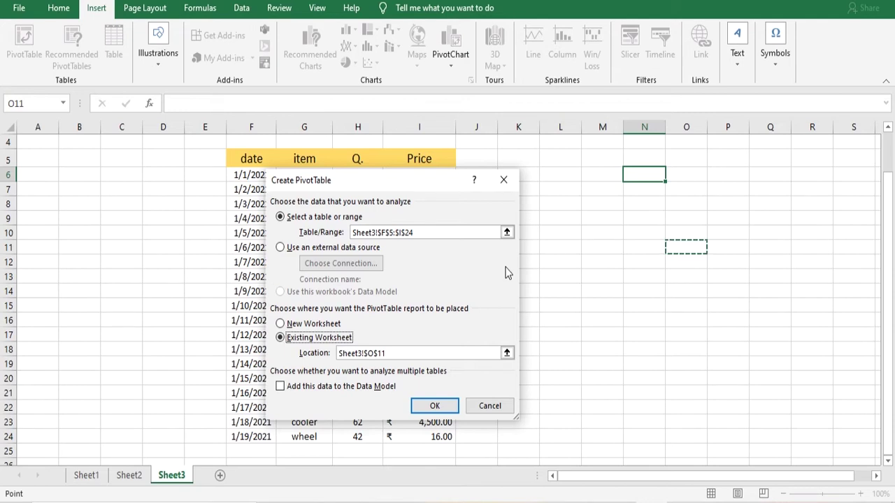
click(436, 406)
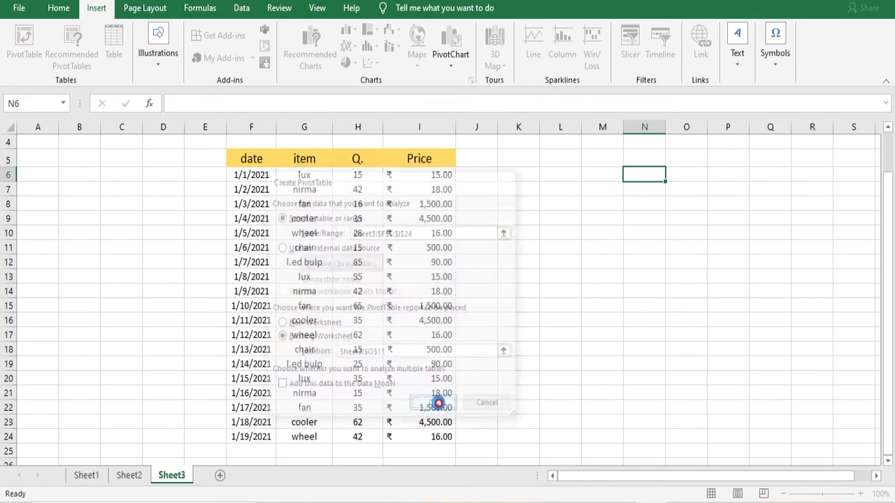
Step: Add the item field to the pivot table as row labels
drag(515, 475, 589, 474)
scroll(593, 354, down, 2)
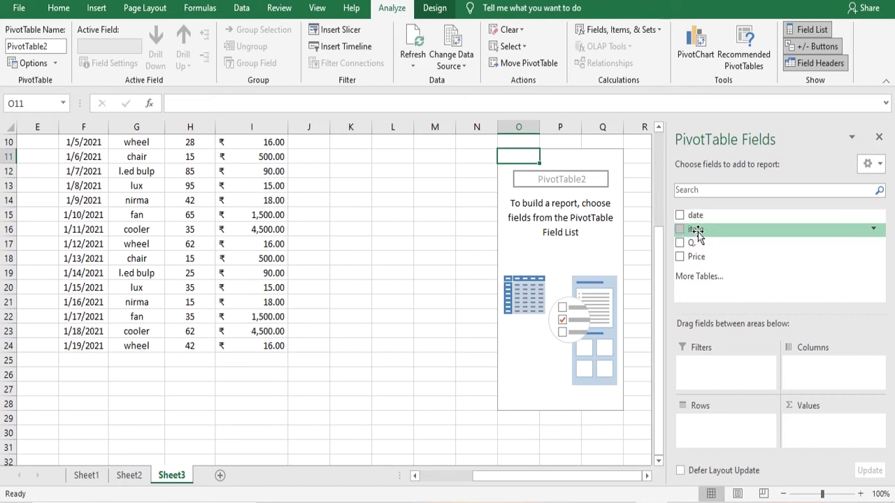
scroll(295, 237, up, 2)
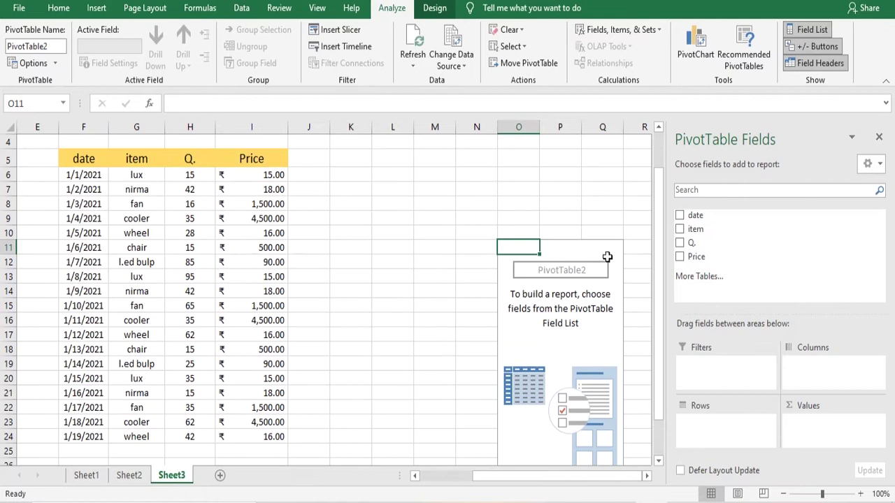
click(680, 230)
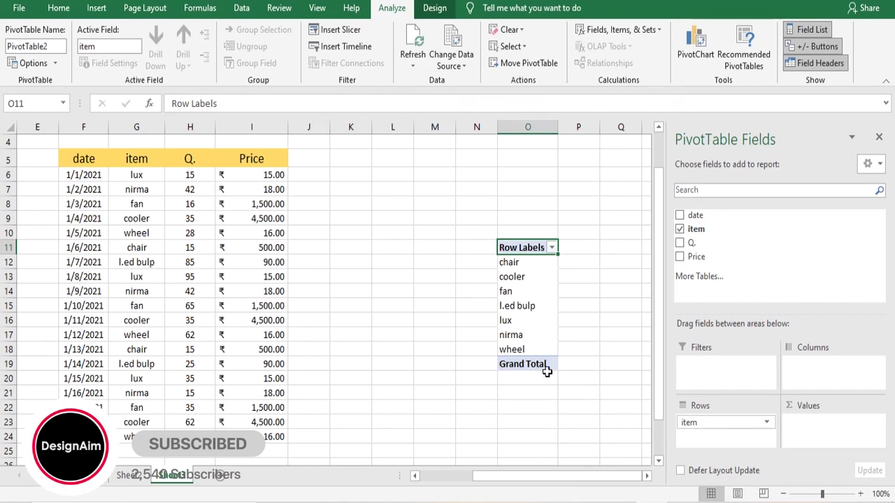
Step: Try the item field in the pivot table's Columns area and return it to Rows
click(689, 425)
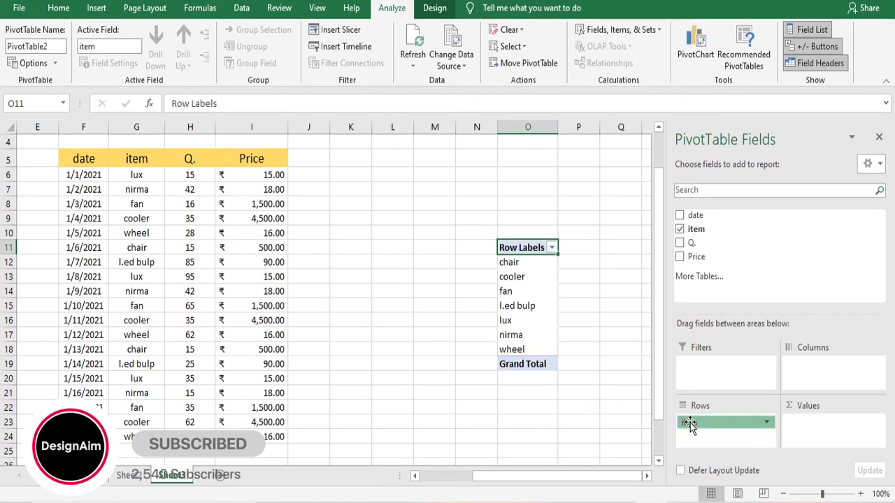
drag(690, 423, 800, 374)
drag(546, 478, 577, 479)
drag(807, 363, 807, 369)
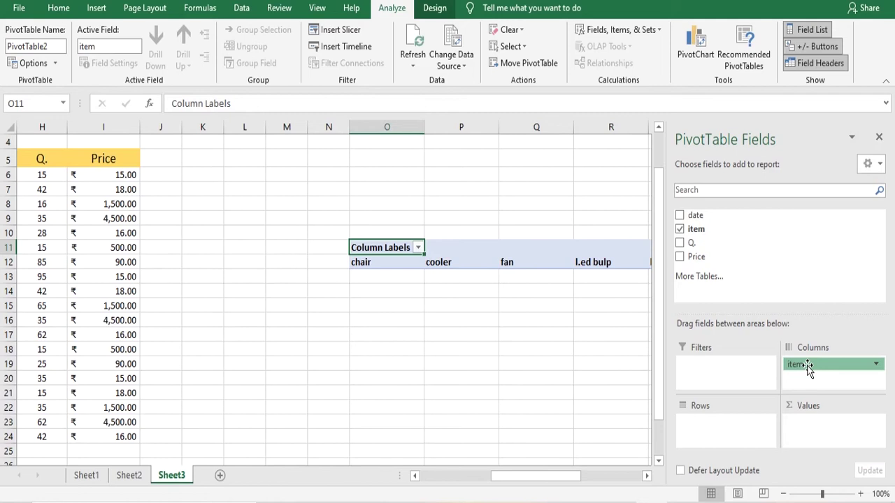
drag(807, 369, 716, 442)
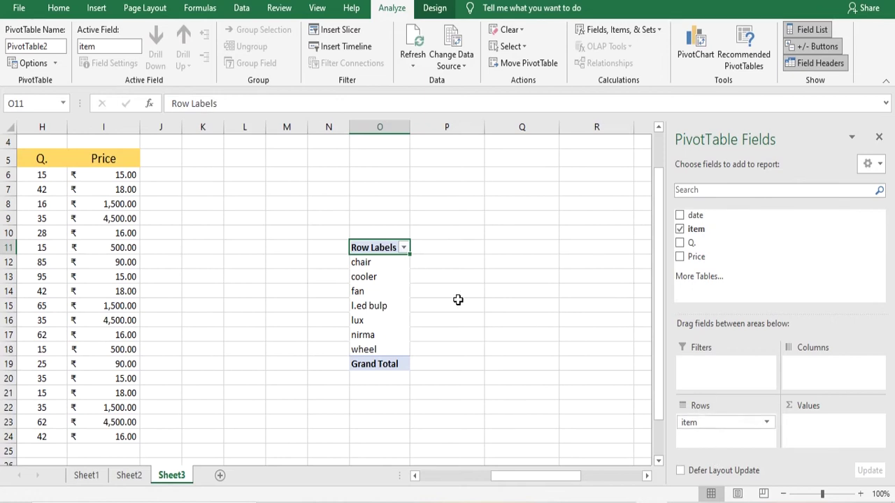
Step: Add the Q. field below item in the pivot table's Rows area and collapse the cooler, fan and l.ed bulp groups
click(679, 243)
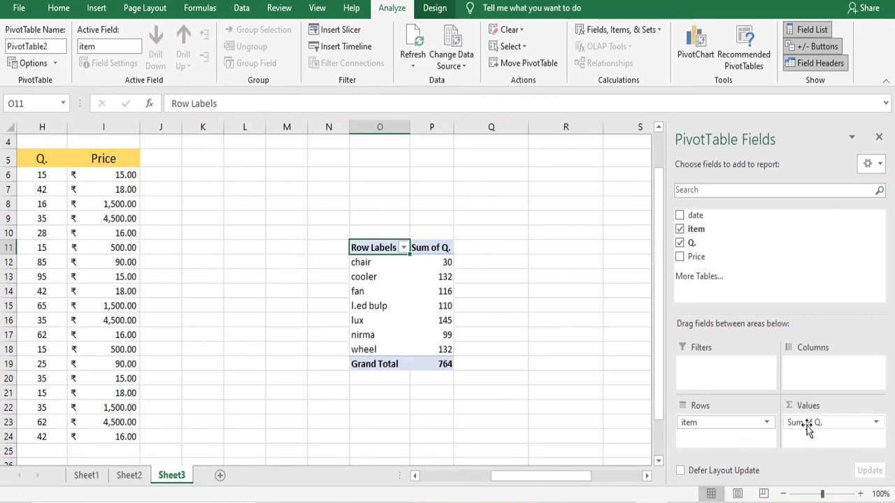
drag(807, 428, 723, 445)
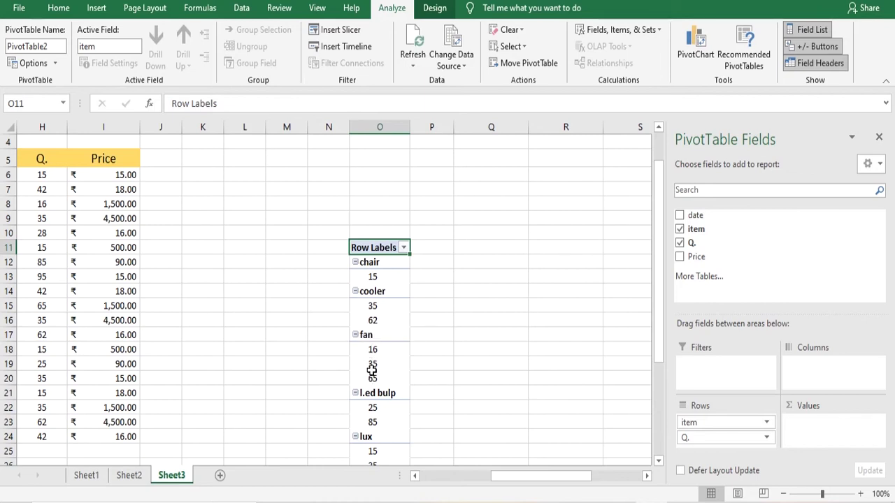
scroll(396, 291, down, 1)
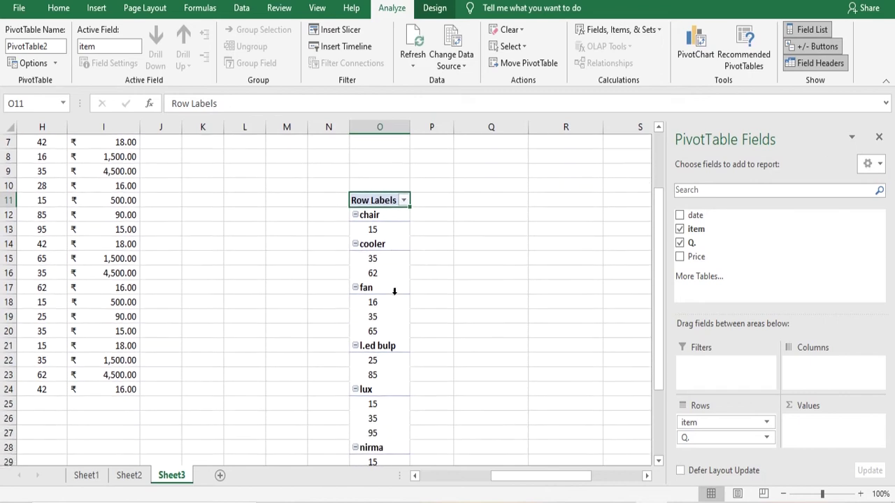
click(355, 243)
click(355, 258)
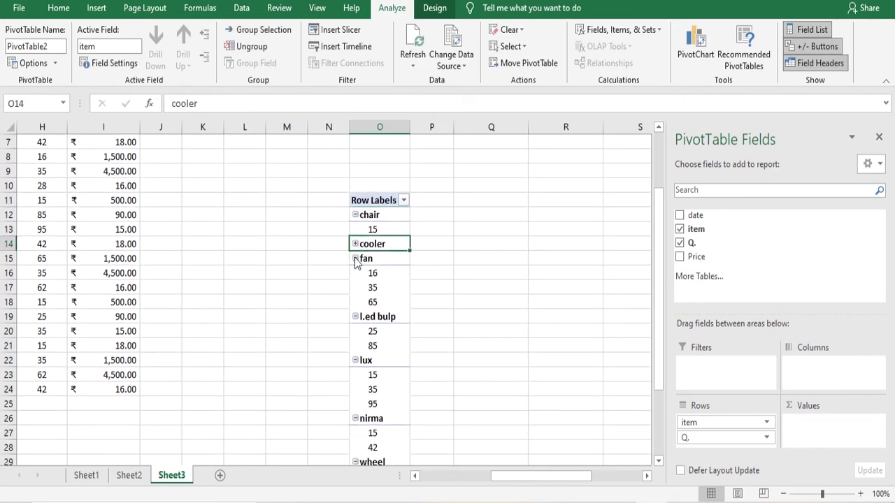
click(355, 274)
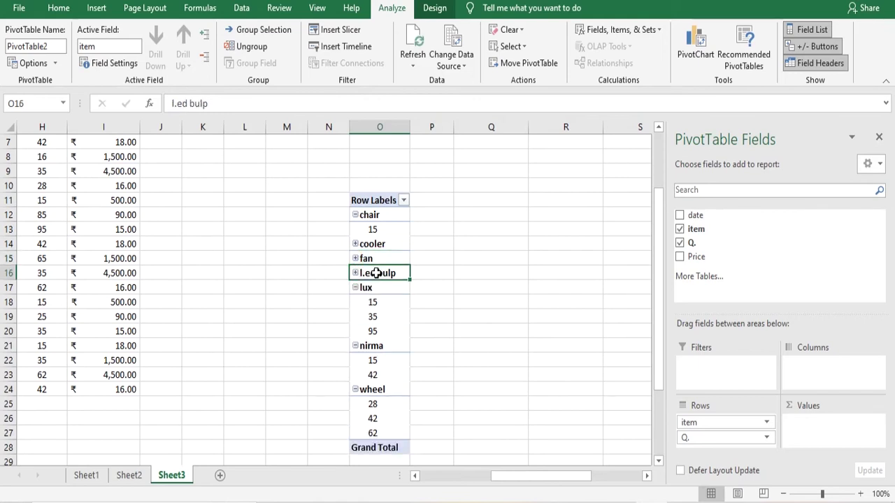
Step: Filter the pivot table's row labels to show only the cooler item
click(404, 201)
click(260, 345)
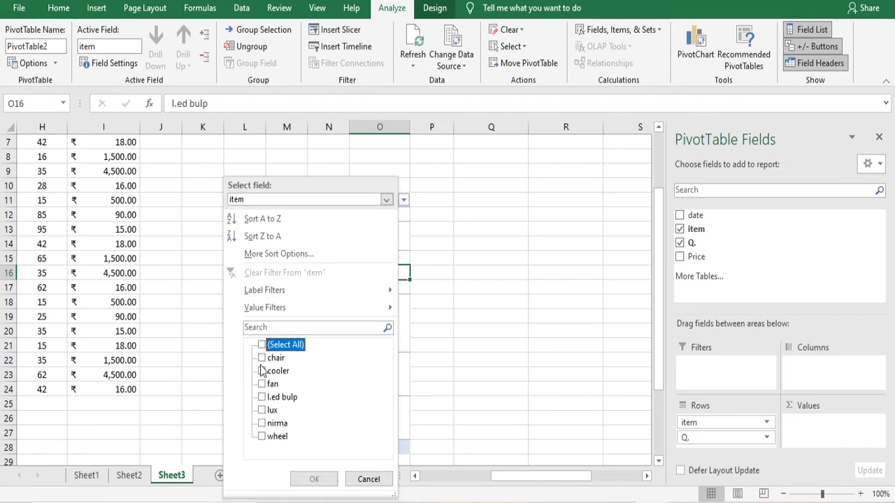
click(262, 372)
click(314, 479)
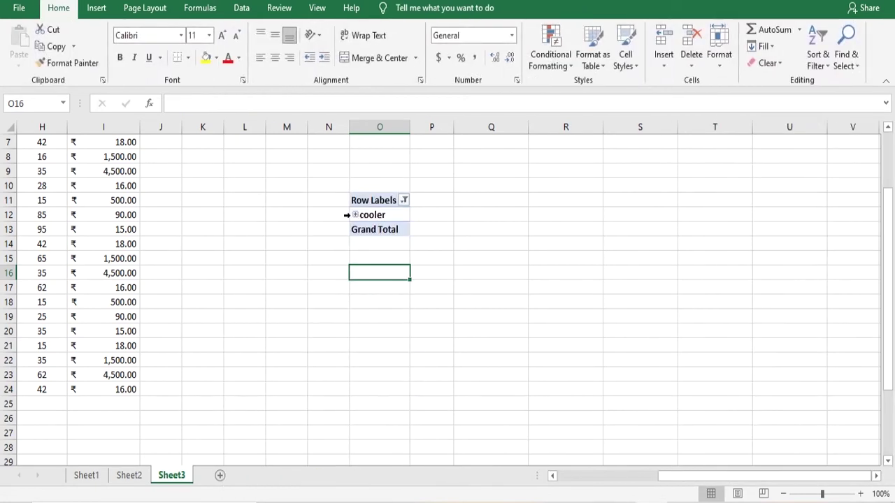
Step: Expand the cooler group and set the pivot table's item filter to show all items
click(356, 215)
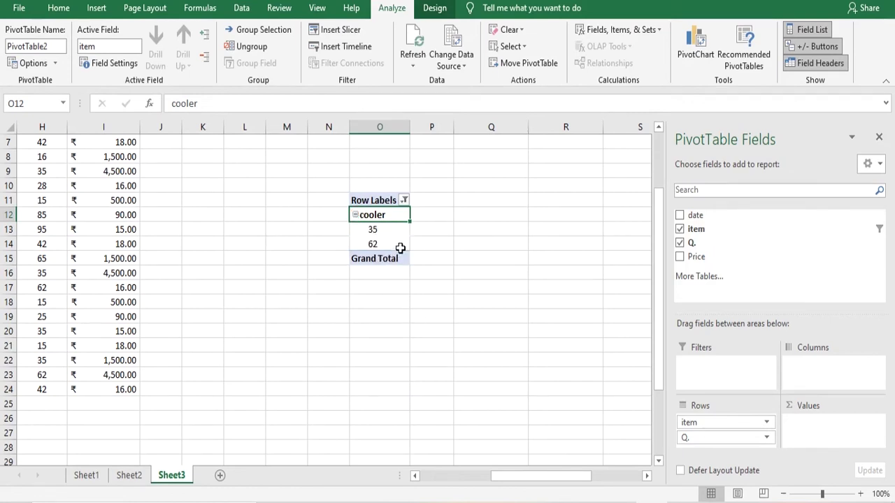
click(404, 200)
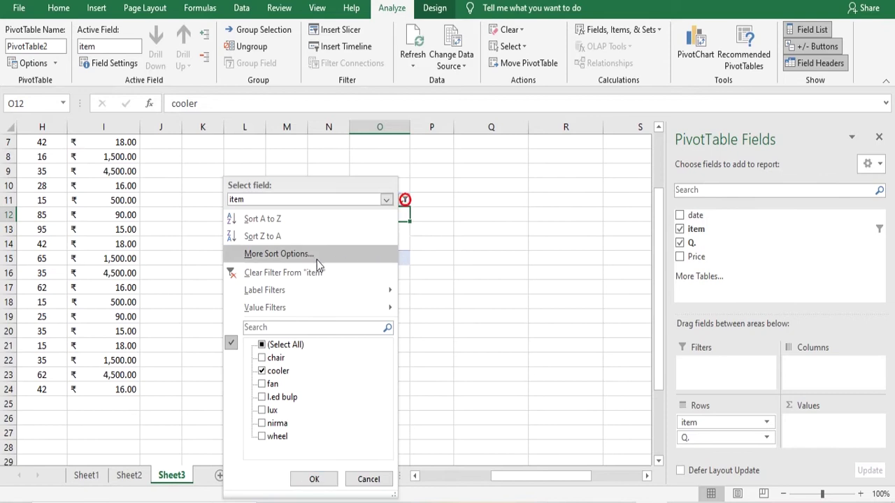
click(262, 345)
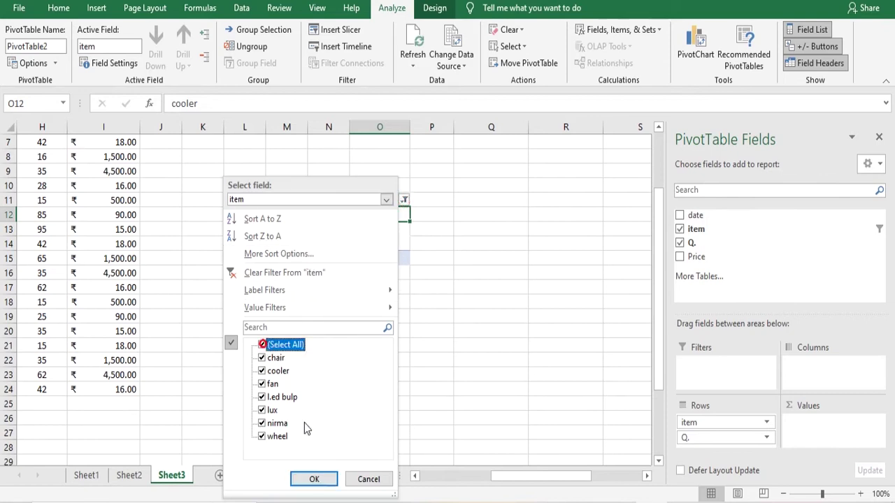
click(314, 479)
Step: Move the Q. field from Rows to Values and add the Price field as a second summed value
drag(685, 438, 796, 430)
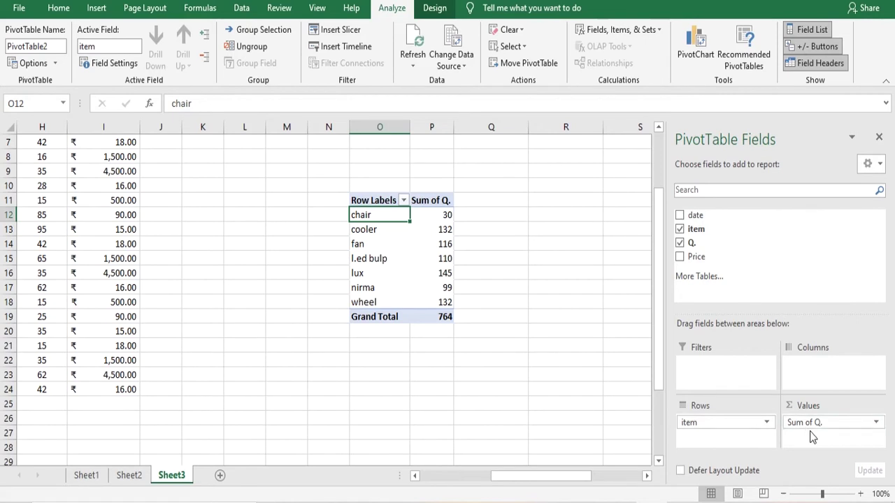
click(680, 257)
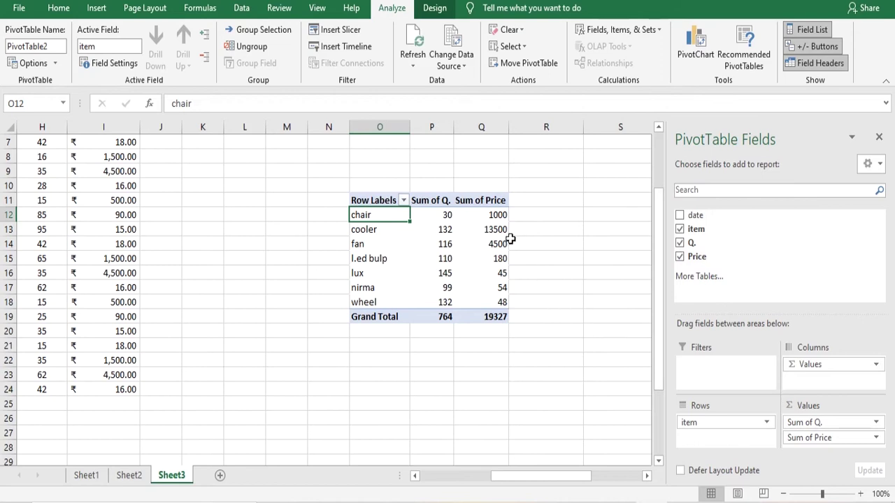
mouse_move(485, 274)
mouse_move(437, 218)
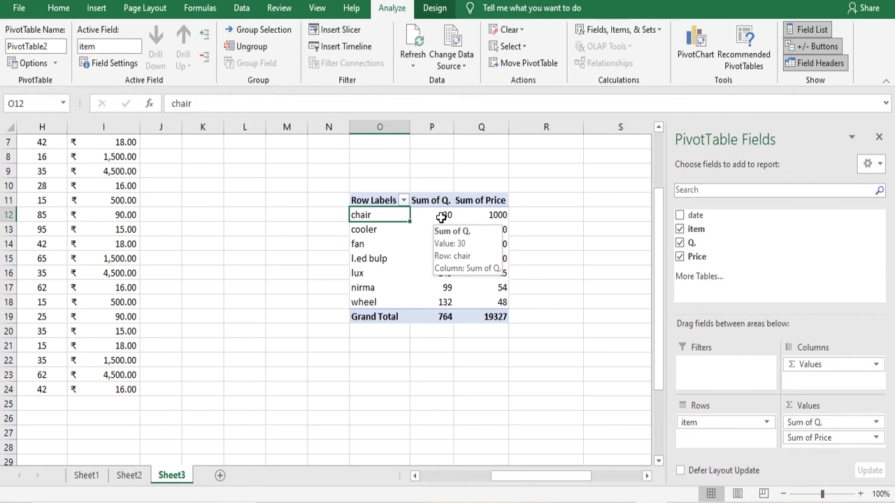
click(441, 216)
mouse_move(492, 215)
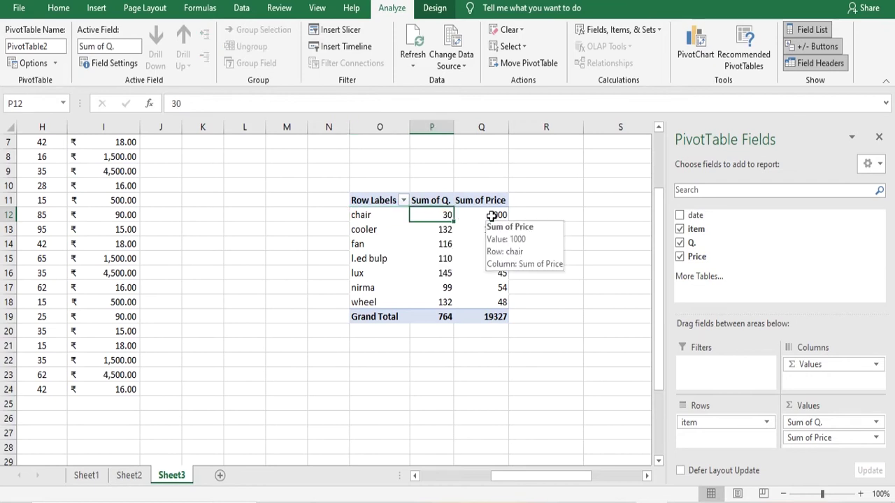
click(492, 216)
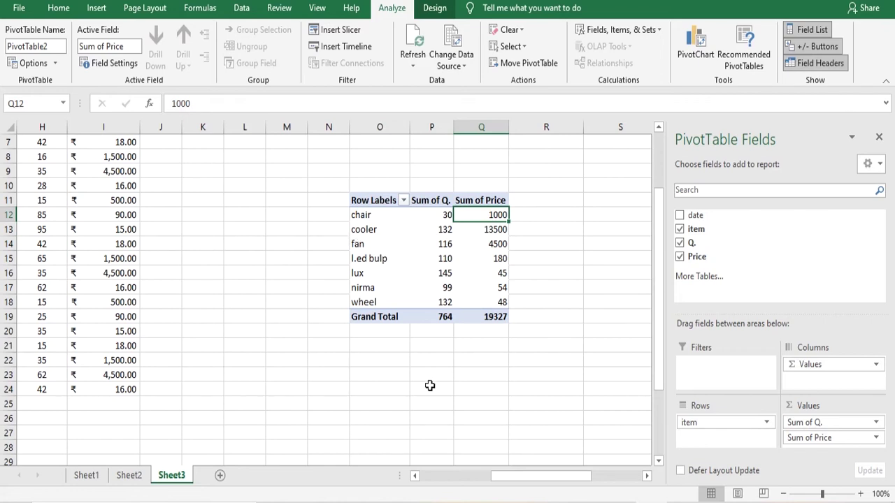
Step: Filter the summed pivot table's row labels to show only cooler
mouse_move(529, 475)
mouse_down()
mouse_move(500, 476)
mouse_move(524, 478)
mouse_up()
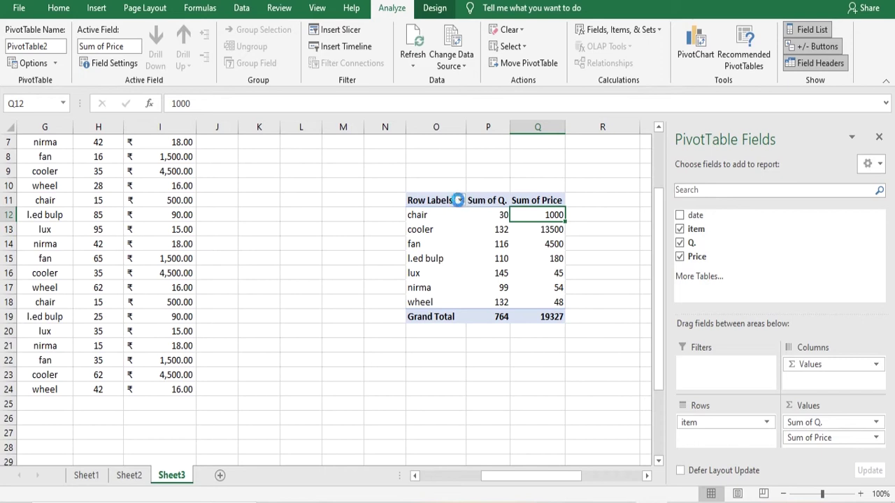
click(459, 200)
click(340, 341)
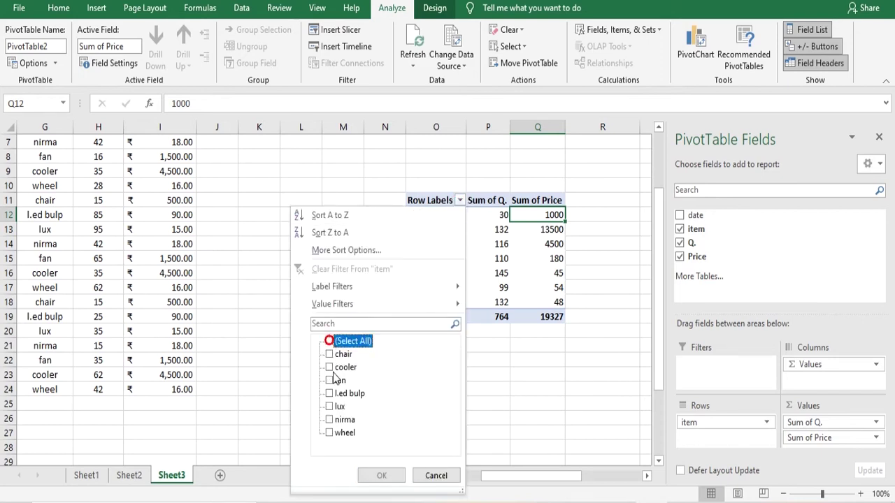
click(329, 367)
click(381, 476)
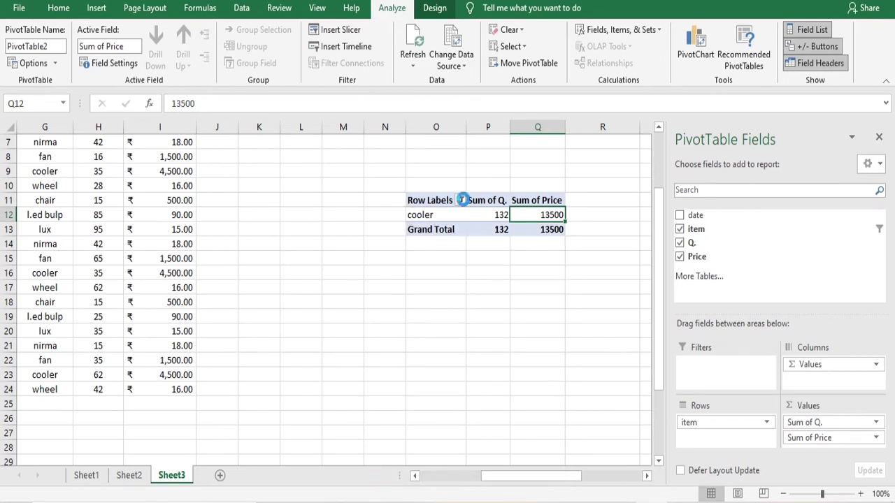
Step: Select all items in the row label filter to restore the full item list
click(461, 200)
click(329, 341)
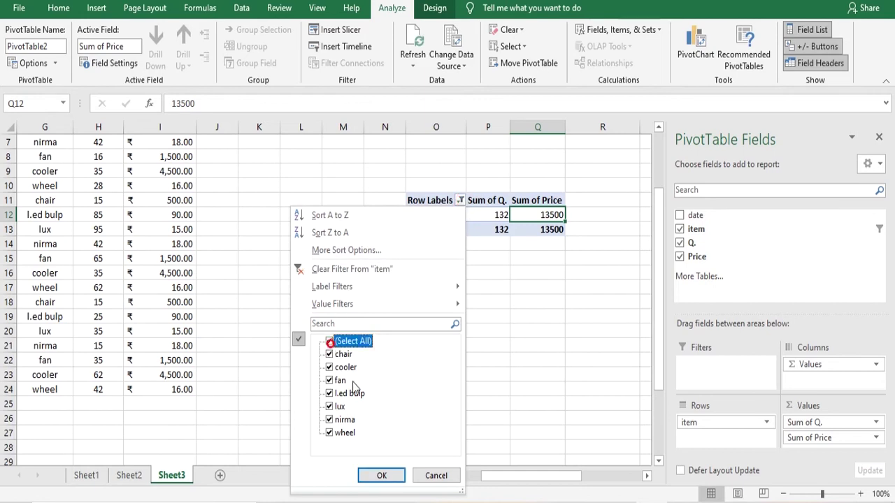
click(380, 476)
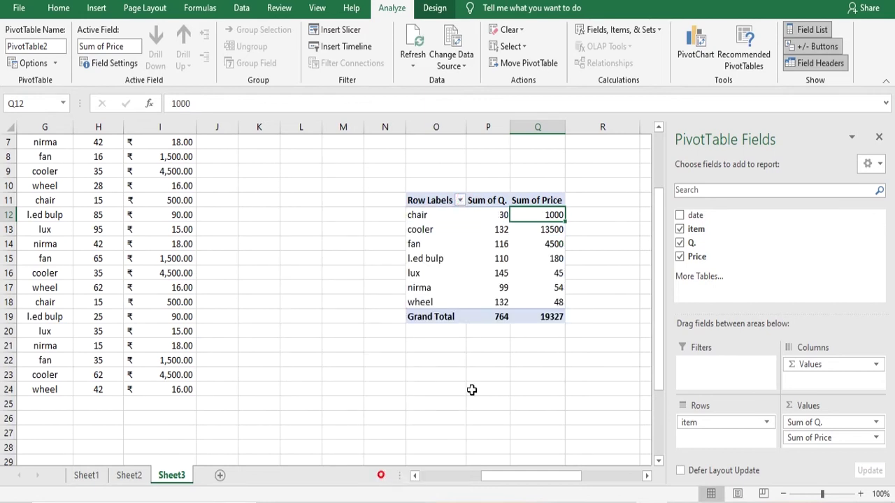
Step: Turn off the pivot table's grand totals for rows and columns
click(435, 317)
click(499, 317)
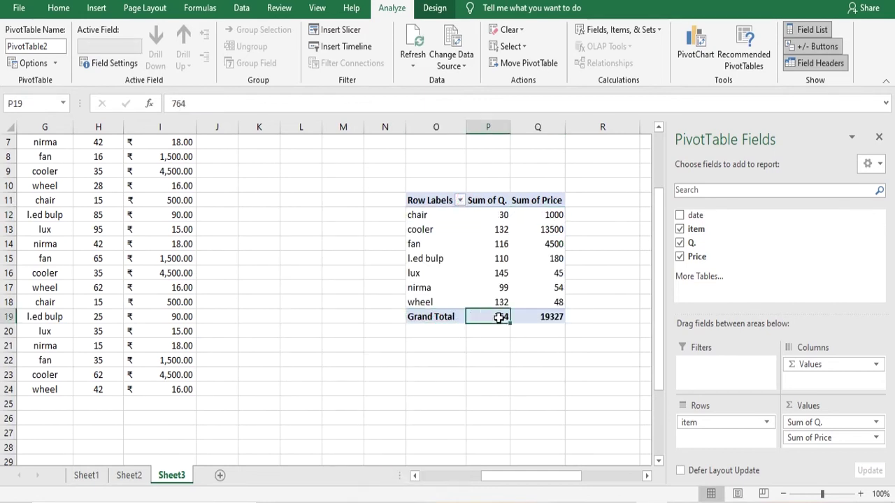
click(555, 317)
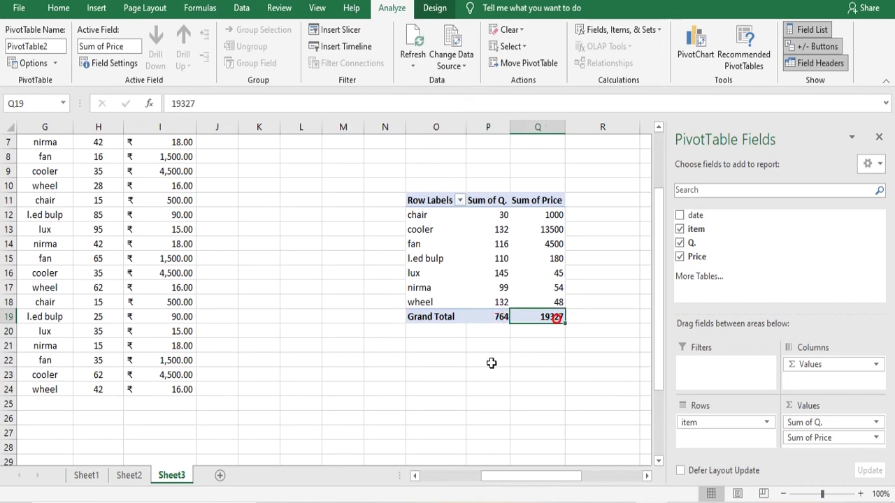
click(455, 316)
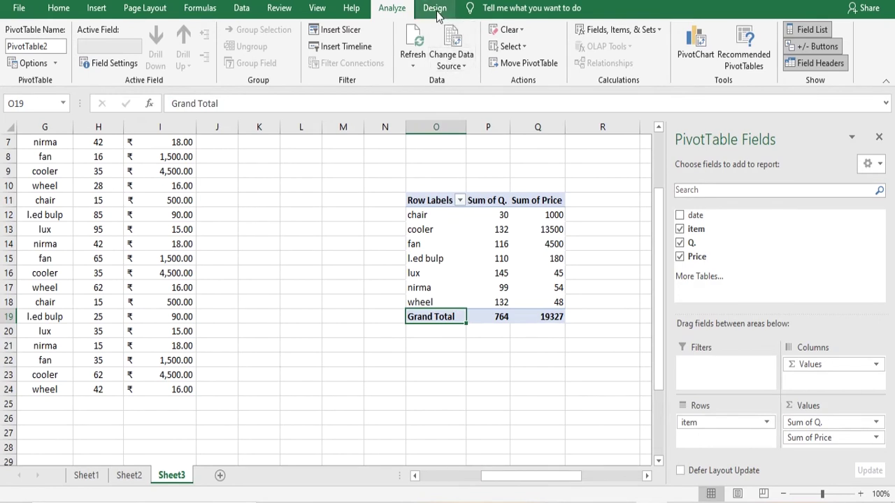
click(434, 10)
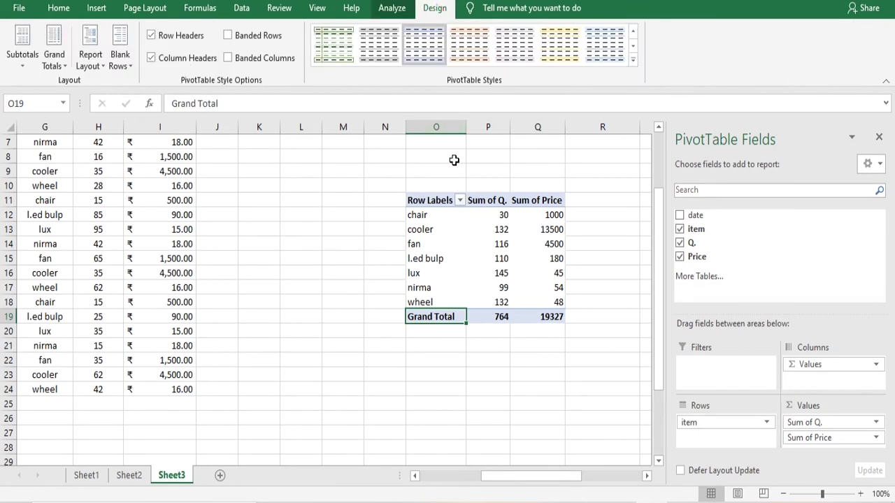
click(54, 60)
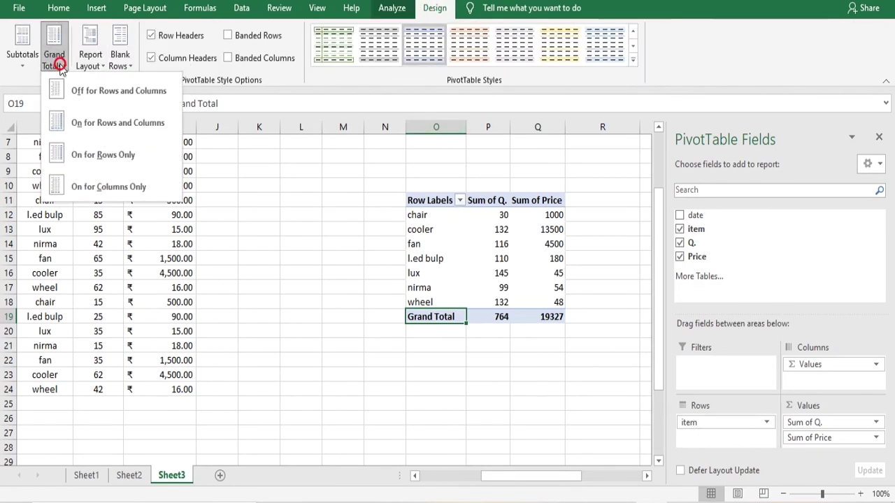
click(82, 97)
click(460, 348)
click(518, 260)
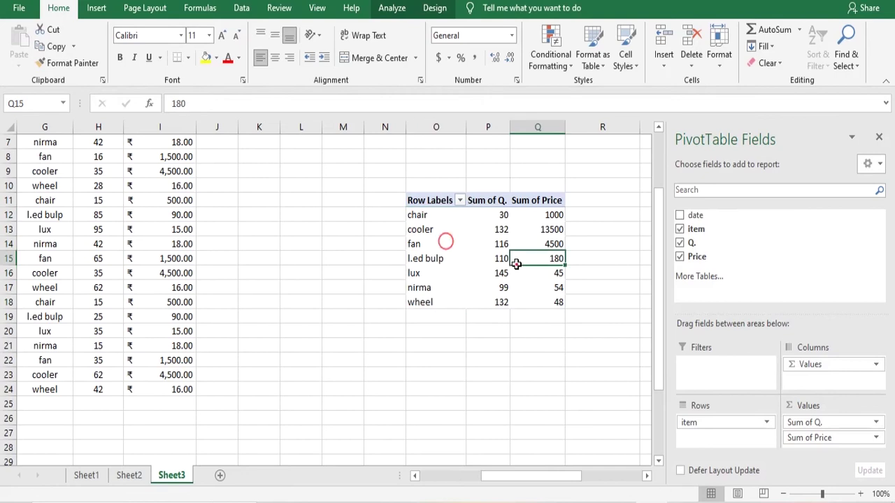
click(618, 263)
click(524, 244)
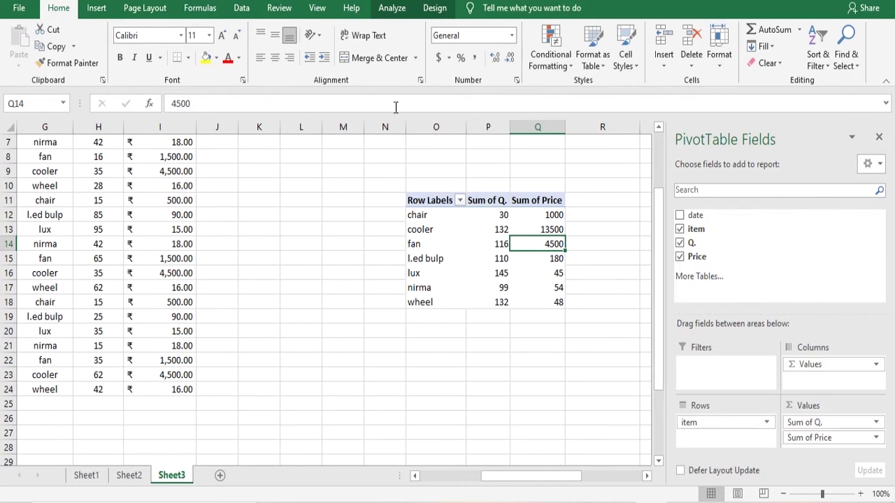
Step: Turn the pivot table's grand totals on for rows and columns
click(433, 9)
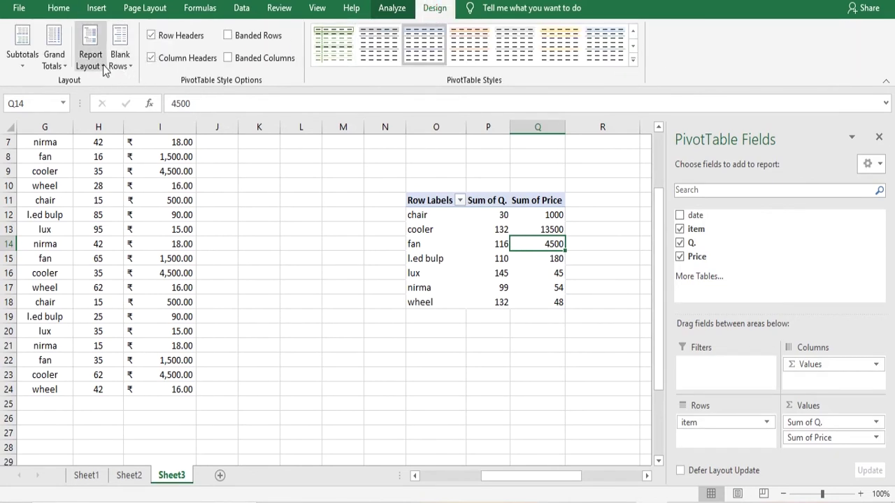
click(55, 62)
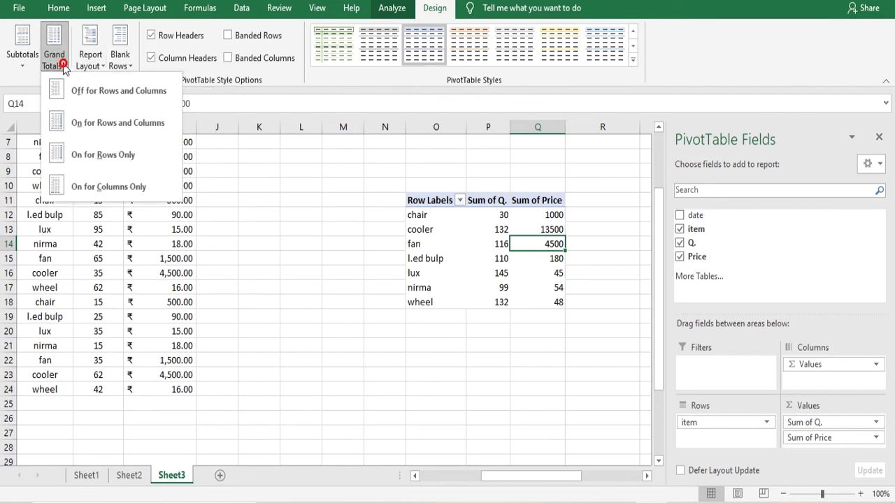
click(110, 118)
click(391, 369)
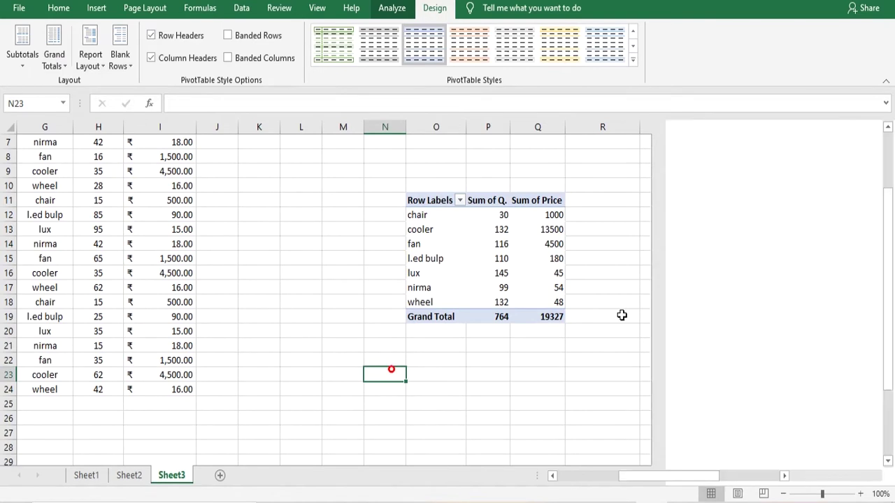
Step: Enable banded rows and banded columns in the pivot table's style options
click(474, 301)
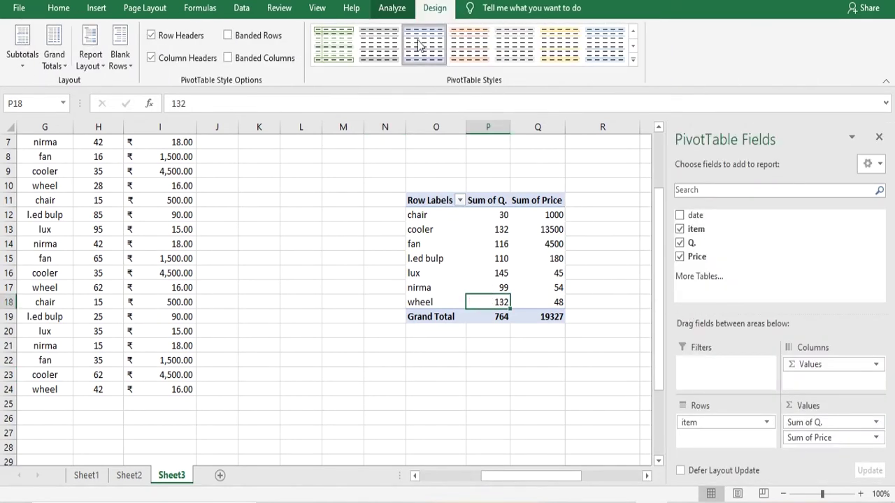
click(234, 39)
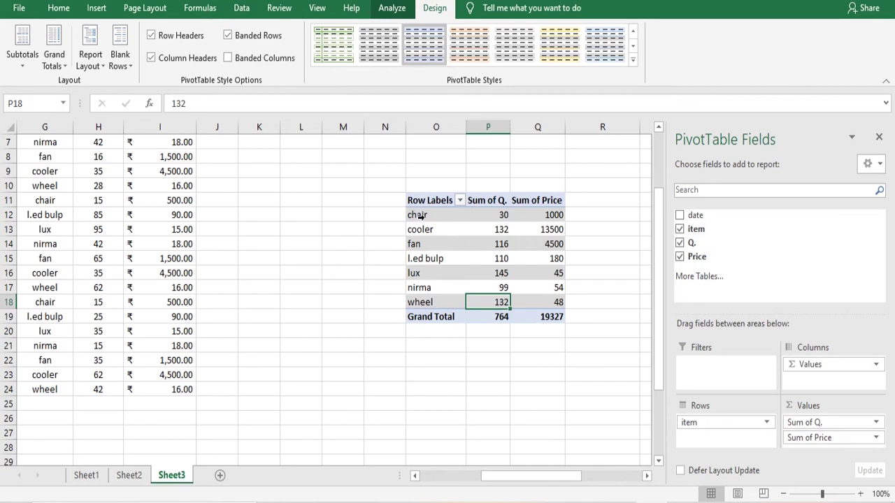
click(500, 215)
click(554, 215)
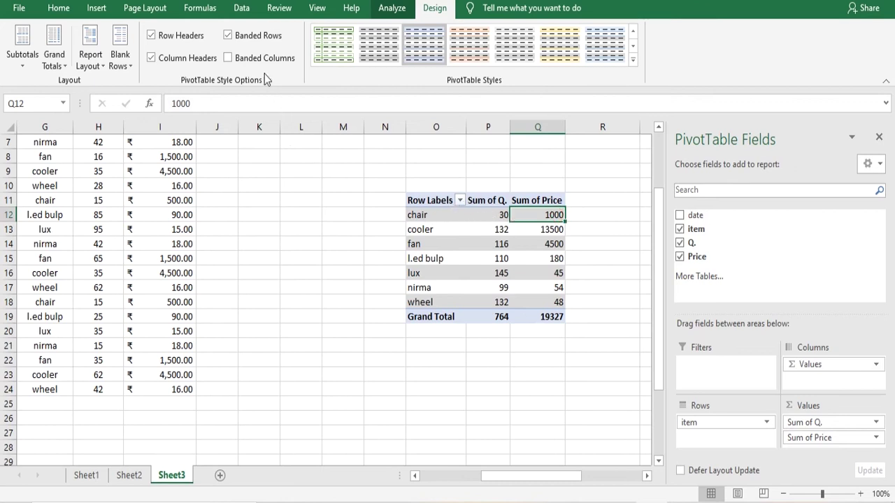
click(228, 58)
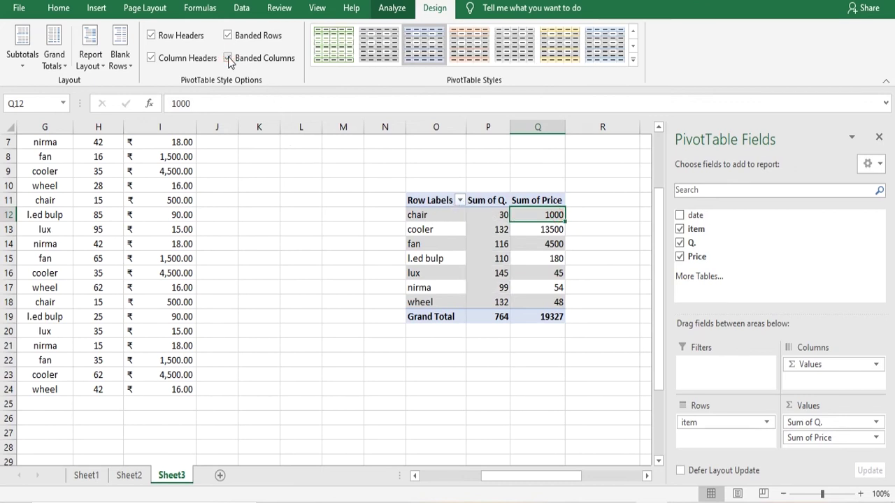
click(227, 58)
click(228, 58)
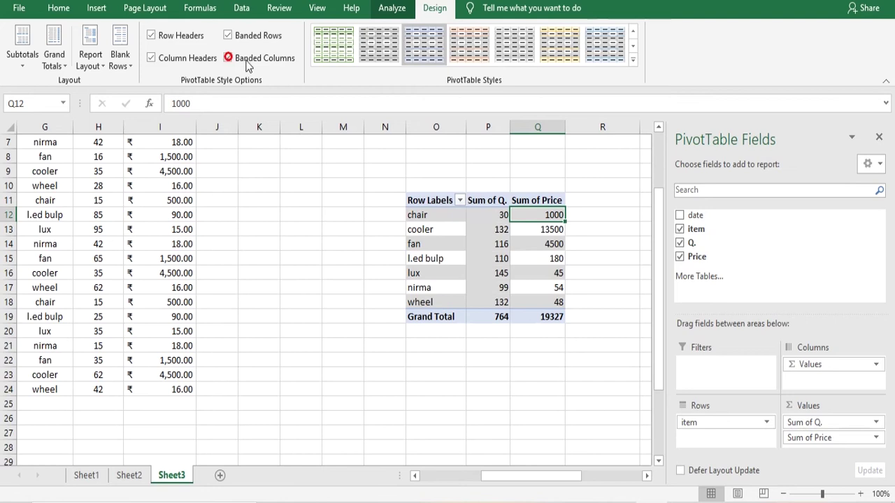
Step: Try the light orange PivotTable style, and apply the light yellow one instead
click(467, 49)
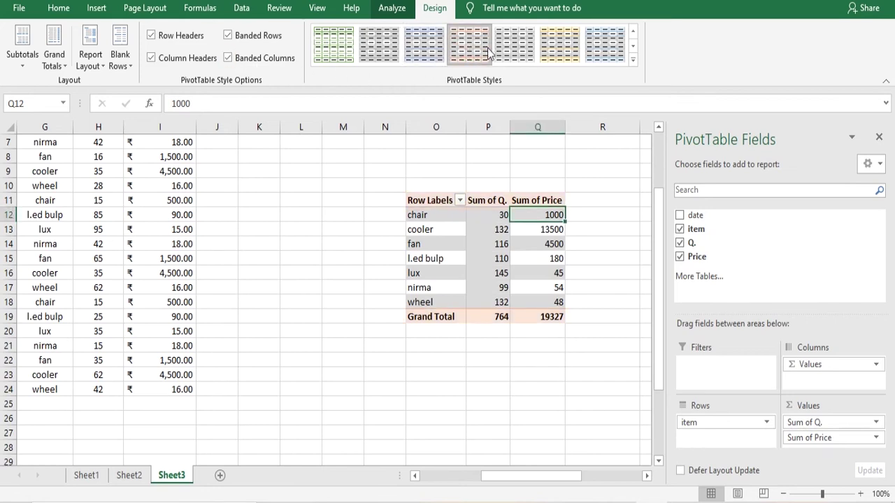
click(568, 50)
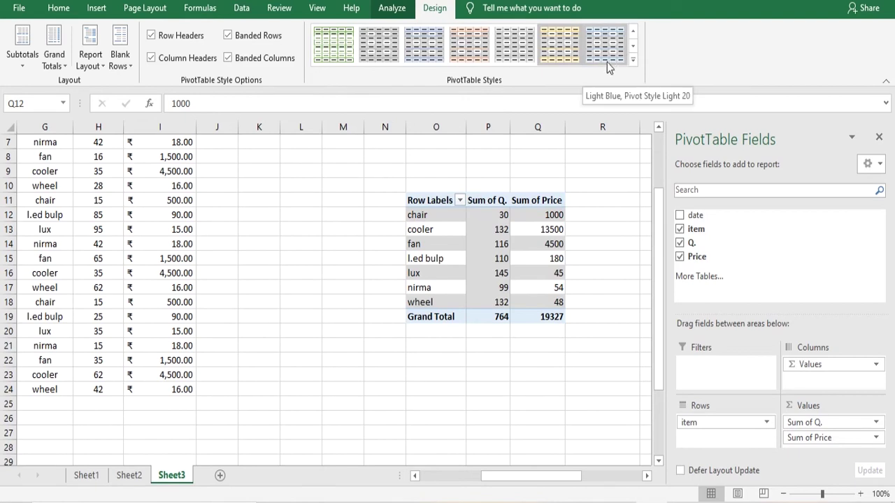
Step: Try the outline form report layout on the pivot table and return it to compact form
click(105, 65)
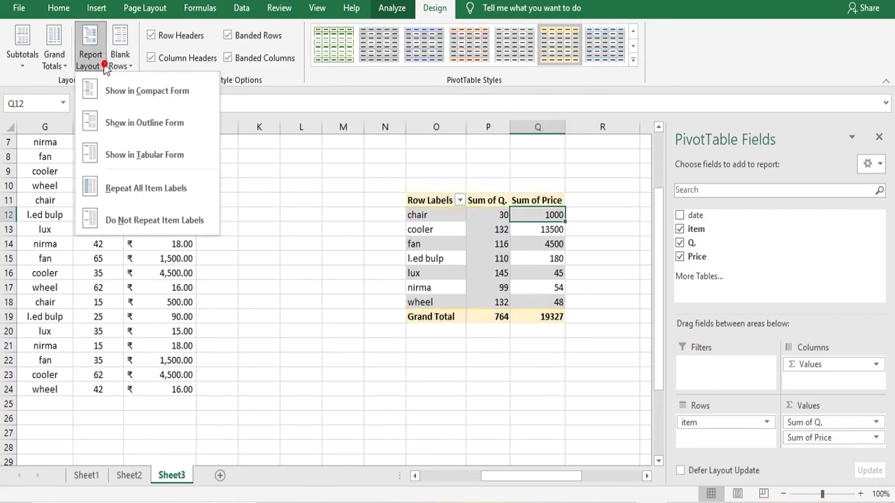
click(144, 124)
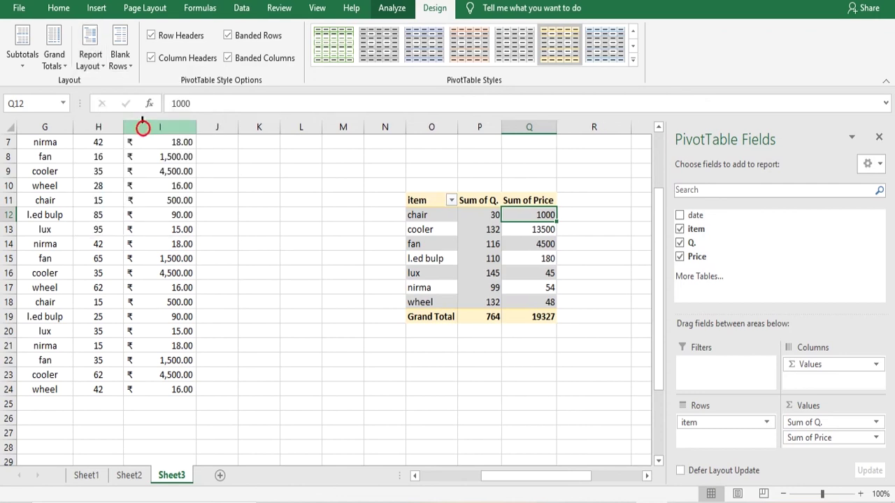
click(103, 70)
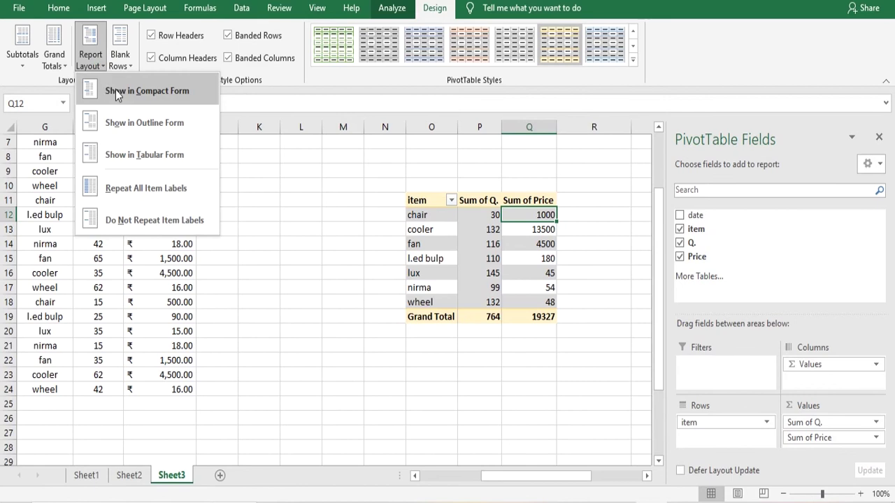
click(116, 92)
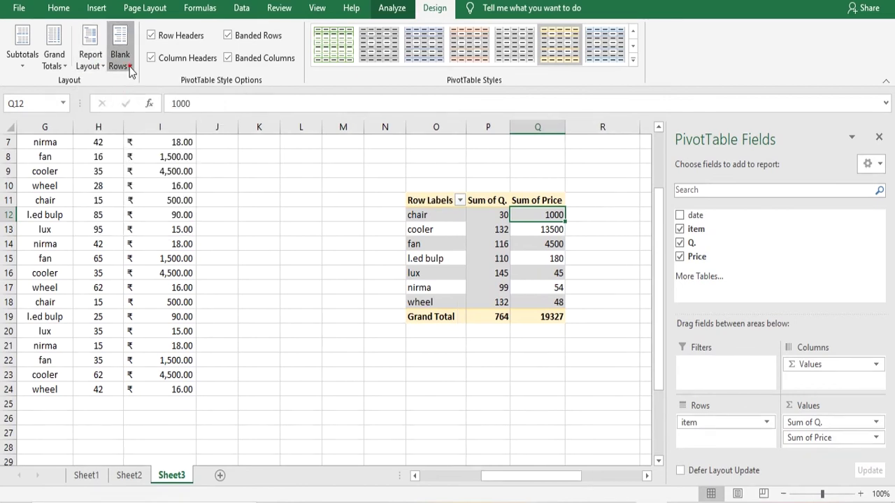
Step: Try inserting a blank line after each item in the pivot table, and remove the blank lines again
click(122, 62)
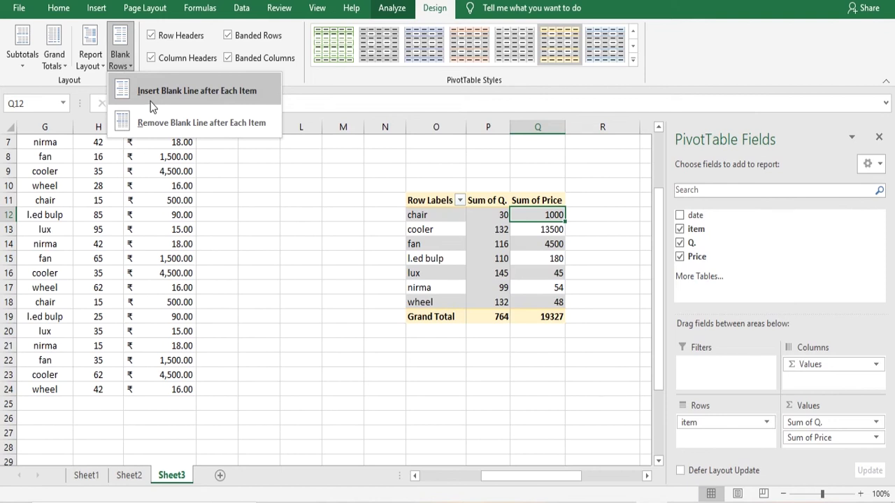
click(165, 105)
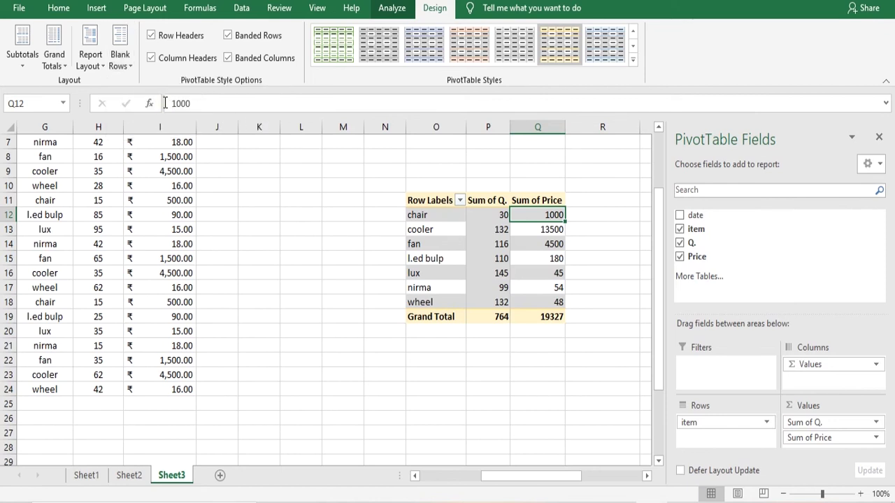
click(125, 67)
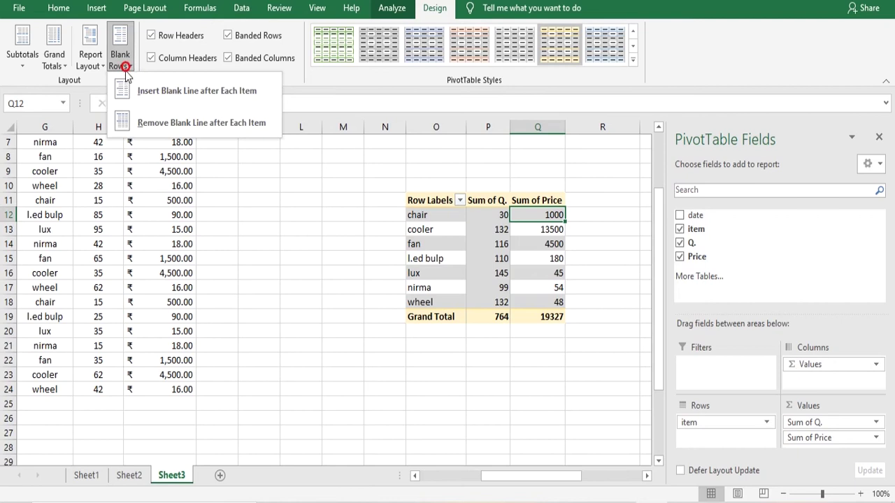
click(164, 124)
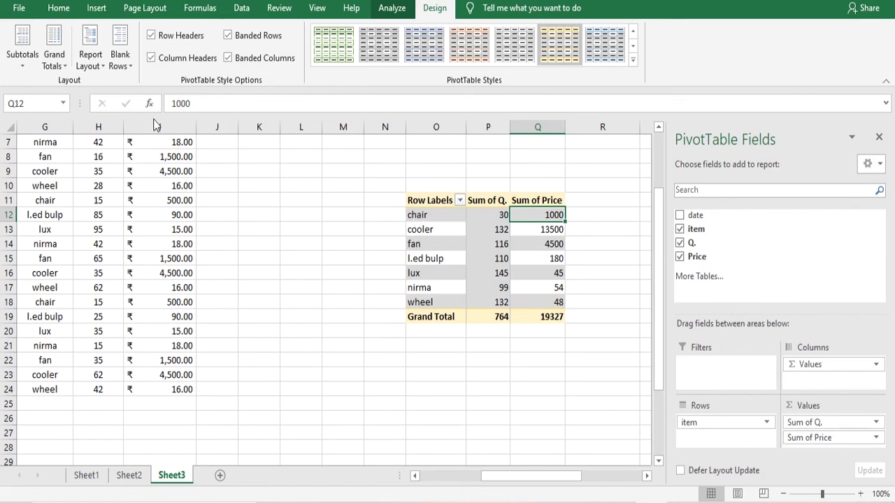
click(126, 64)
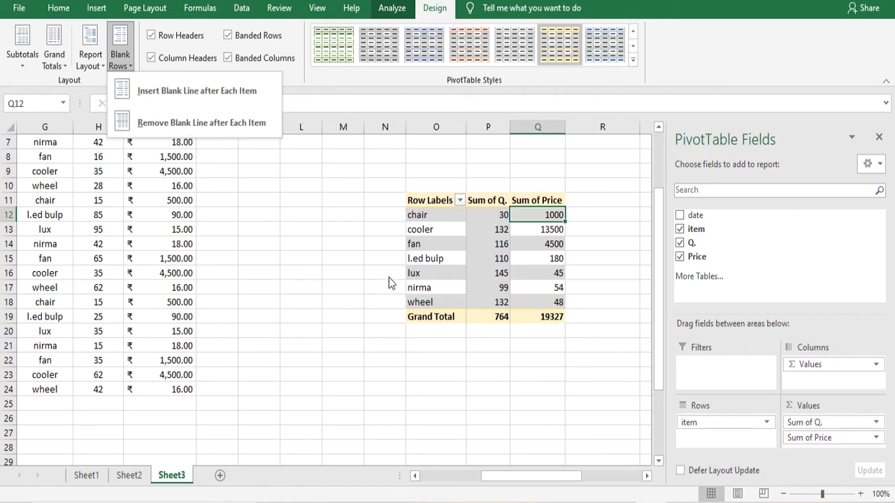
click(427, 243)
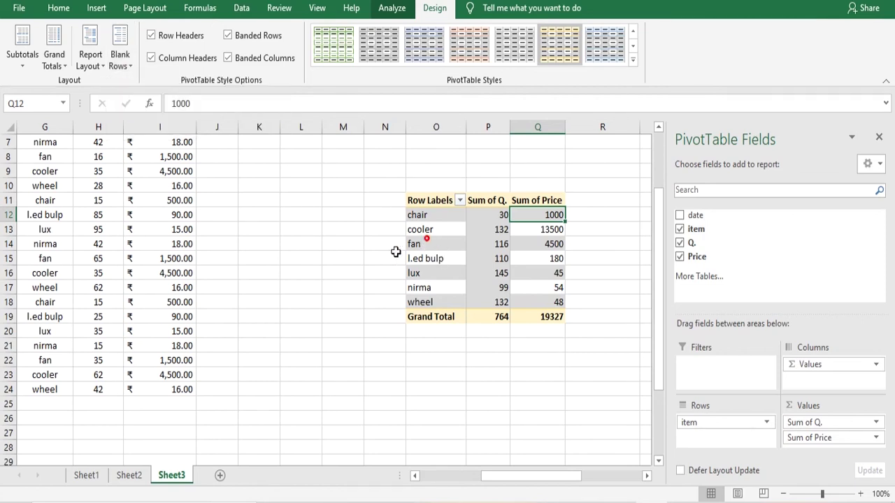
Step: Summarize the pivot table's Q. value field by Max instead of Sum
click(392, 8)
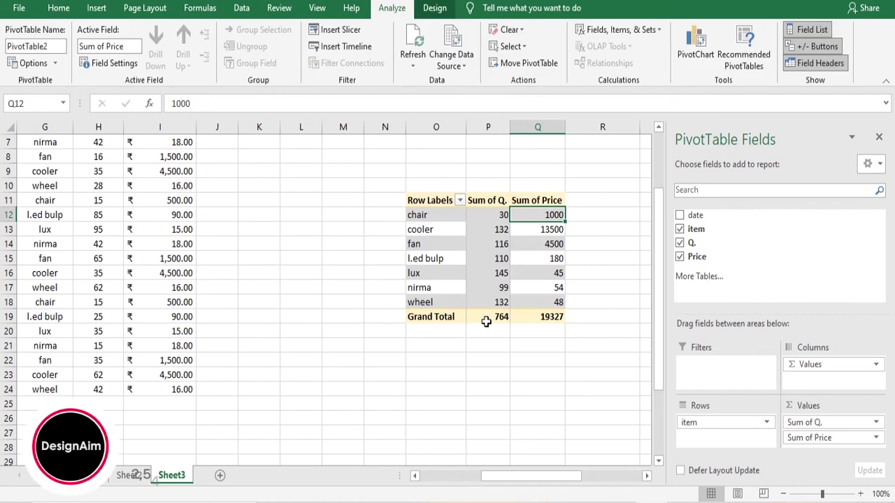
drag(489, 215, 494, 297)
click(507, 347)
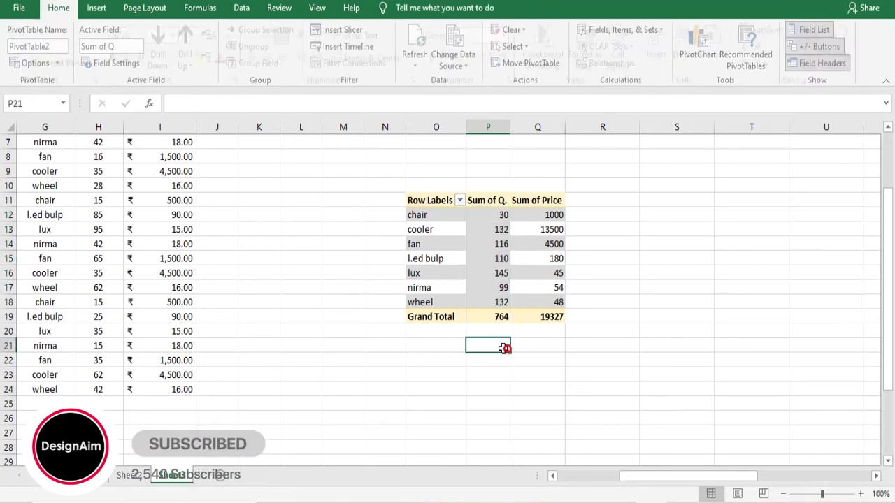
click(502, 318)
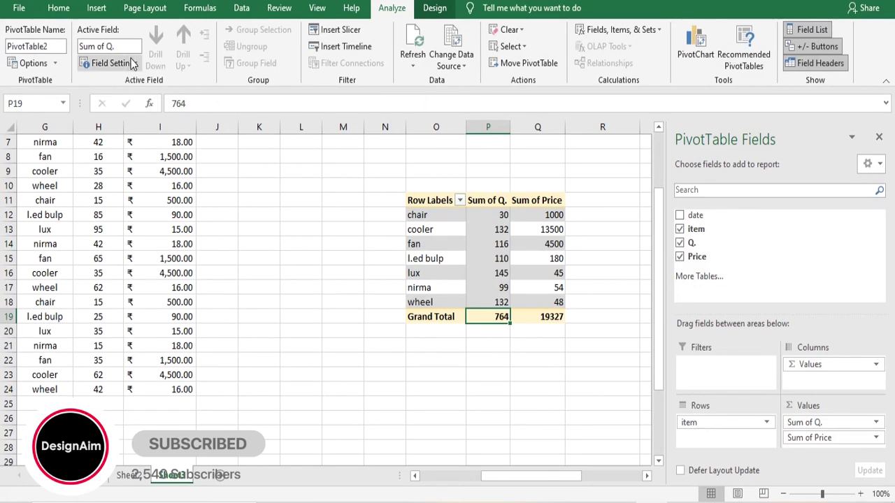
click(114, 64)
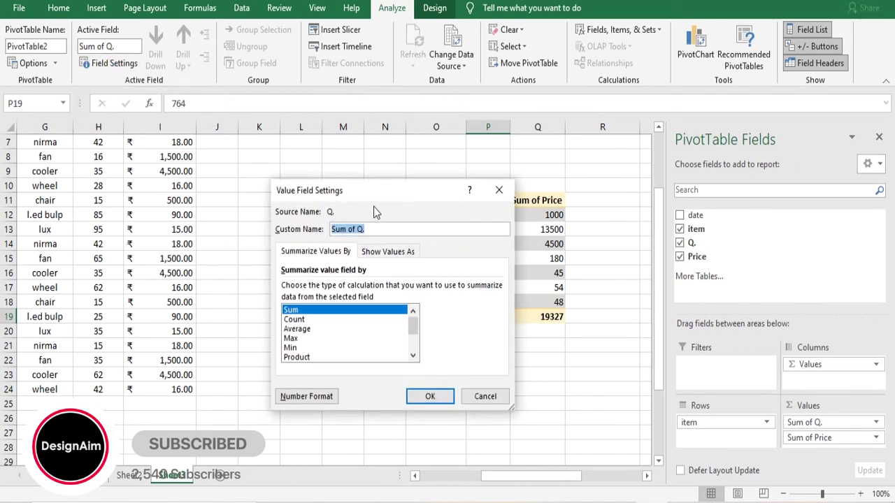
drag(383, 198, 344, 141)
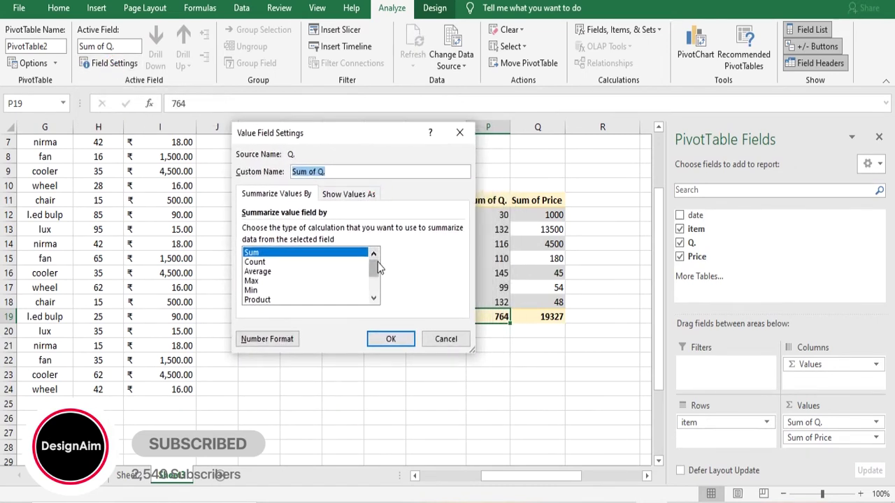
mouse_move(377, 268)
mouse_down()
mouse_move(374, 290)
mouse_move(375, 264)
mouse_up()
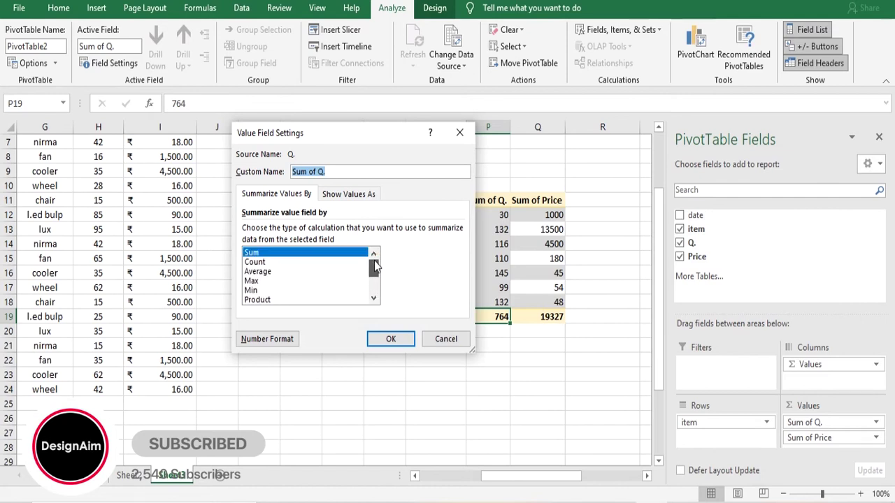
click(250, 280)
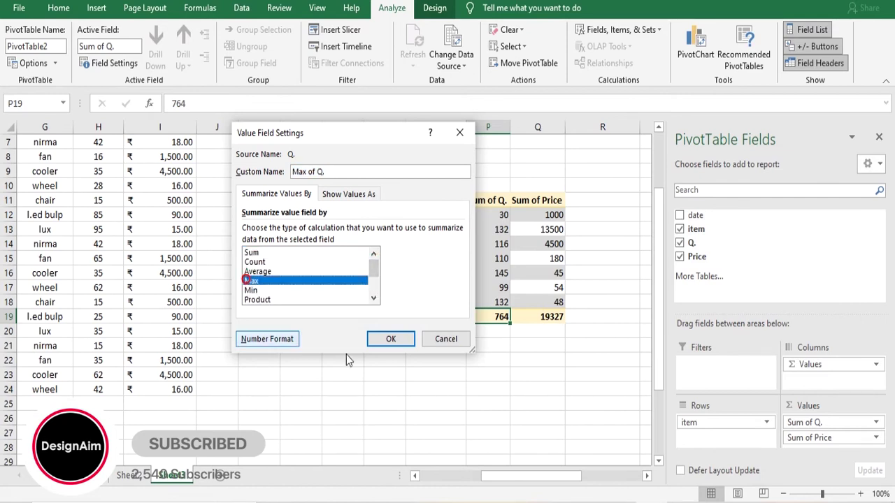
click(390, 337)
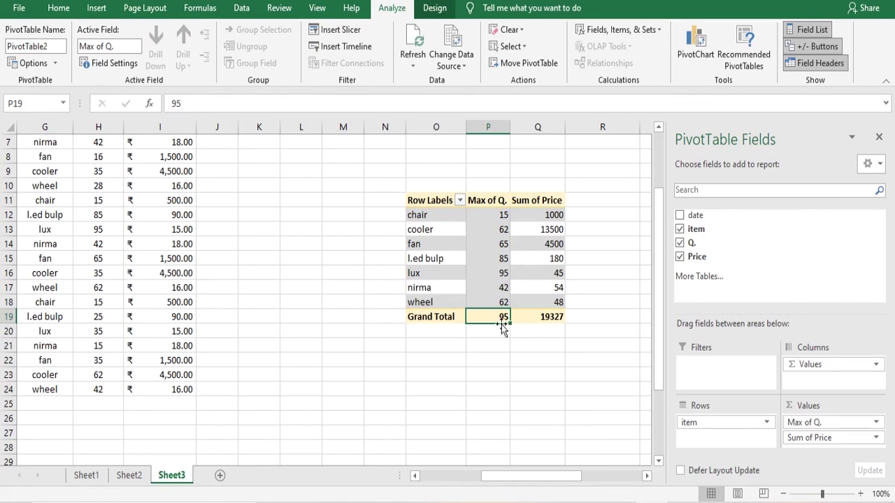
Step: Summarize the pivot table's Price value field by Max
mouse_move(551, 321)
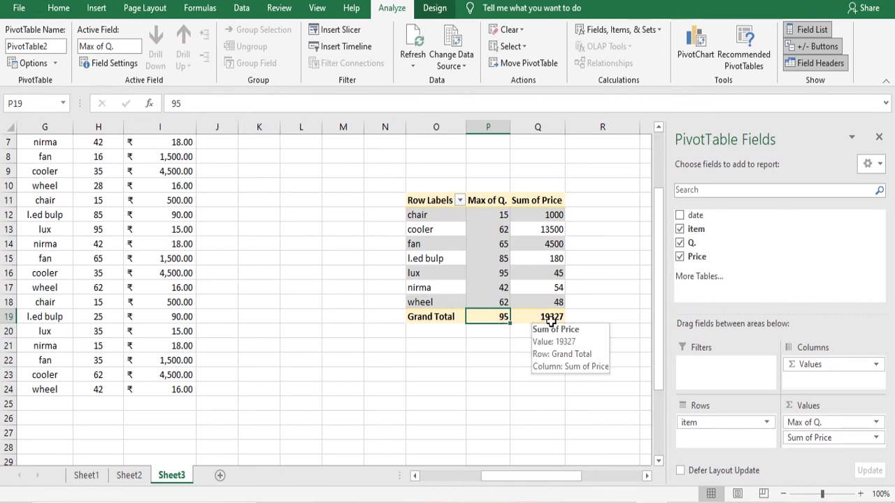
click(551, 318)
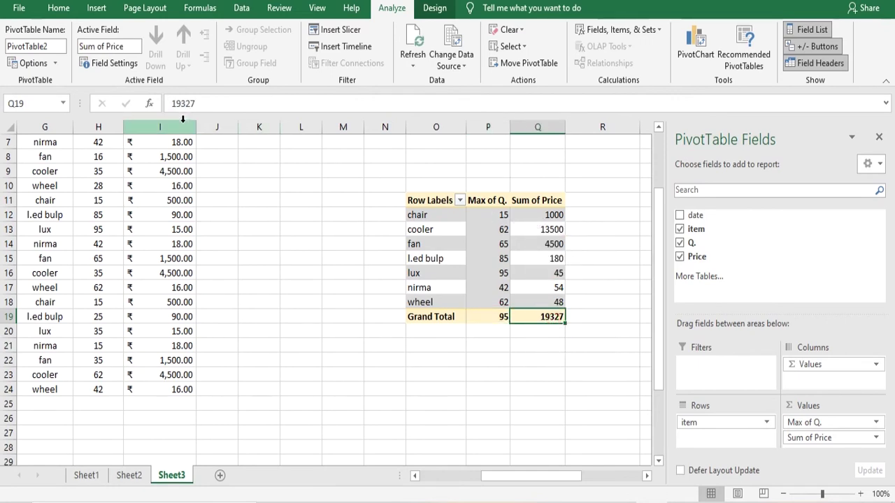
click(112, 63)
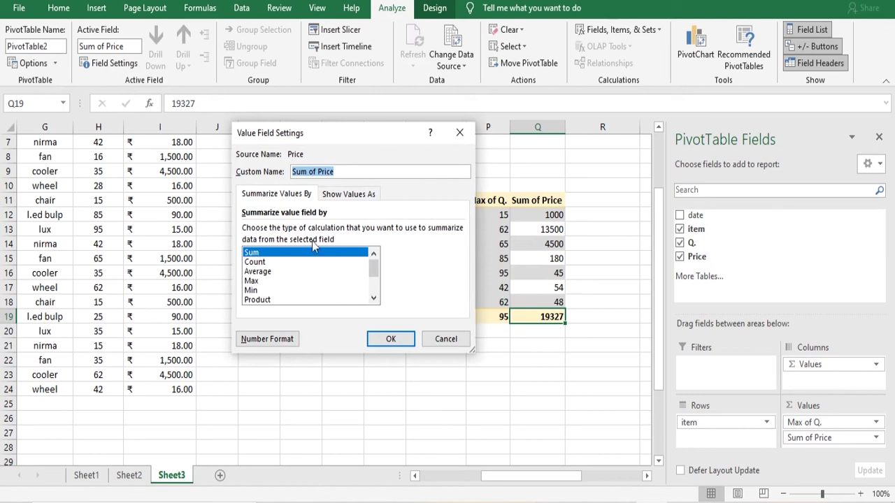
click(255, 281)
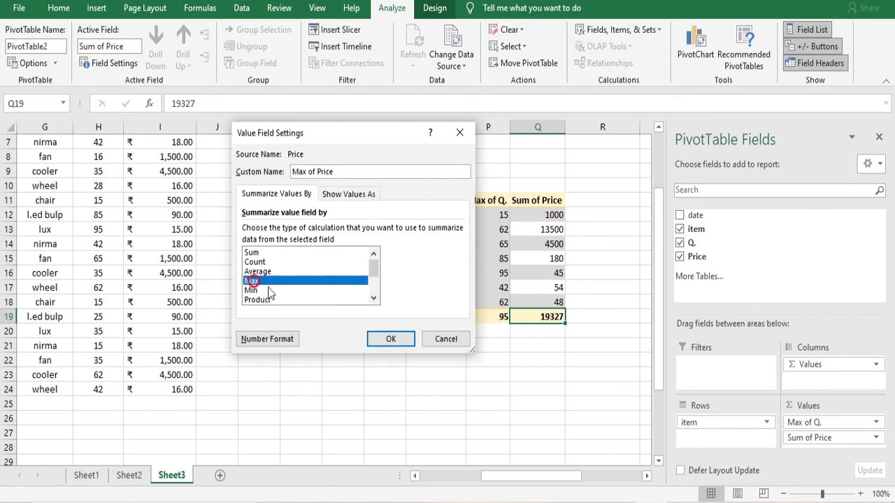
click(391, 339)
click(536, 372)
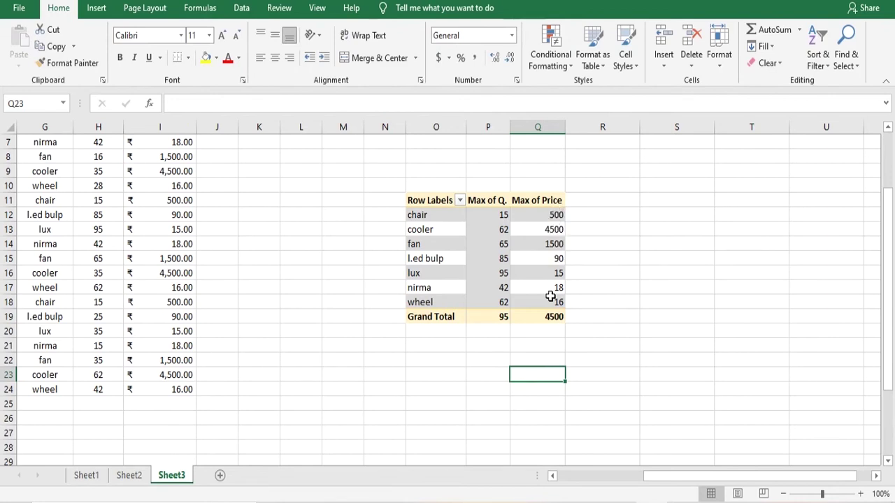
Step: Return the pivot table's Price value field to the Sum calculation
click(549, 318)
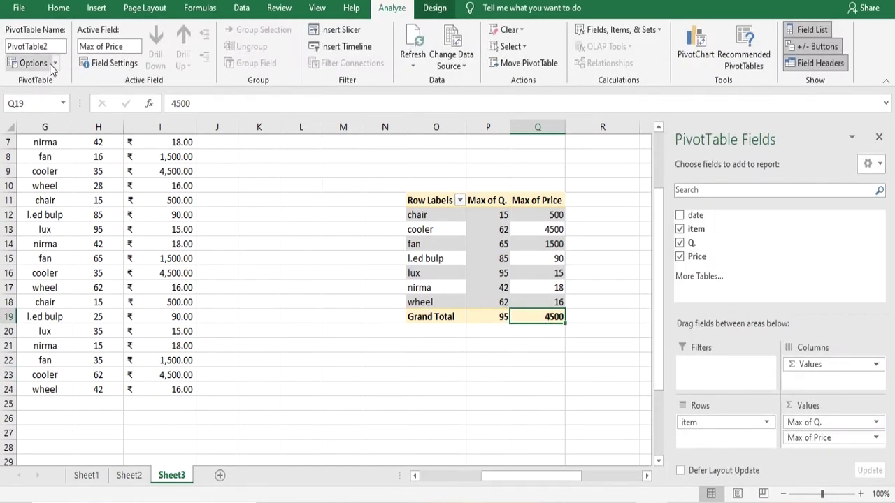
click(132, 68)
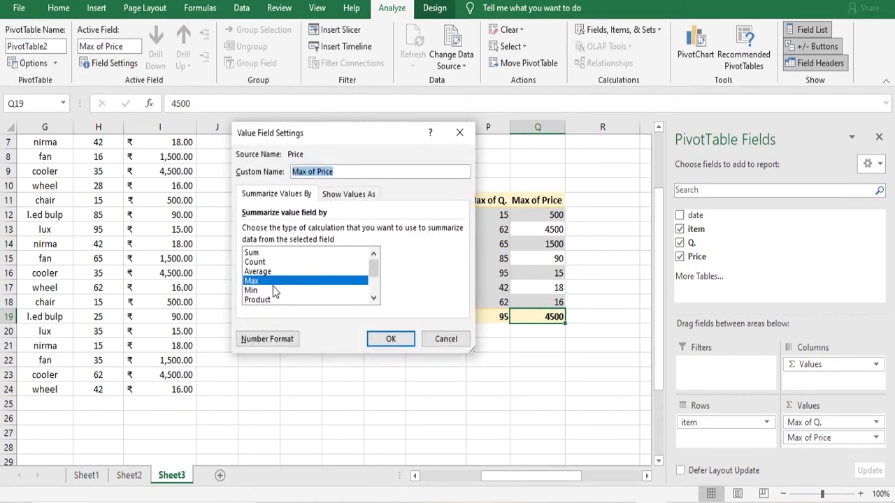
click(259, 272)
click(252, 252)
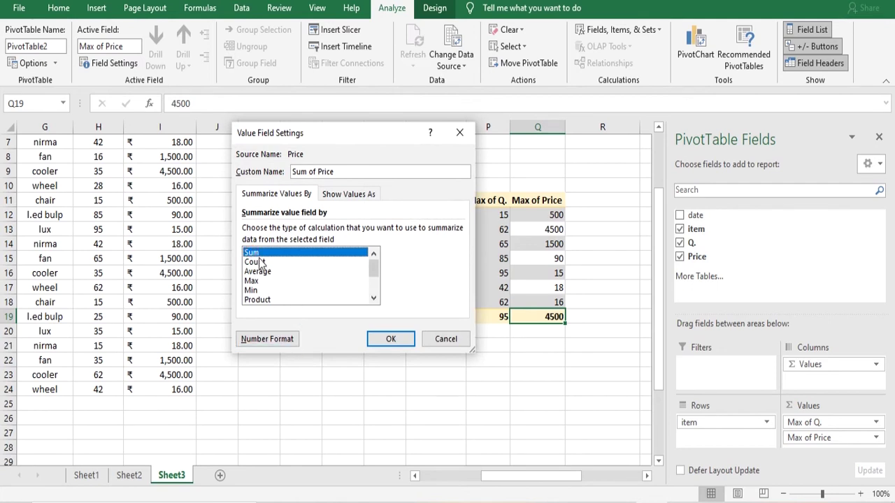
click(391, 339)
Step: Return the pivot table's Q. value field to the Sum calculation
click(500, 317)
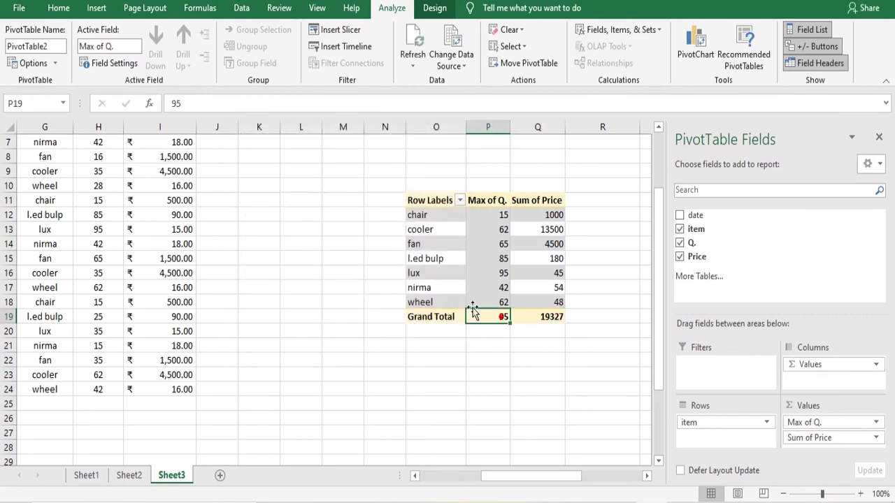
click(120, 62)
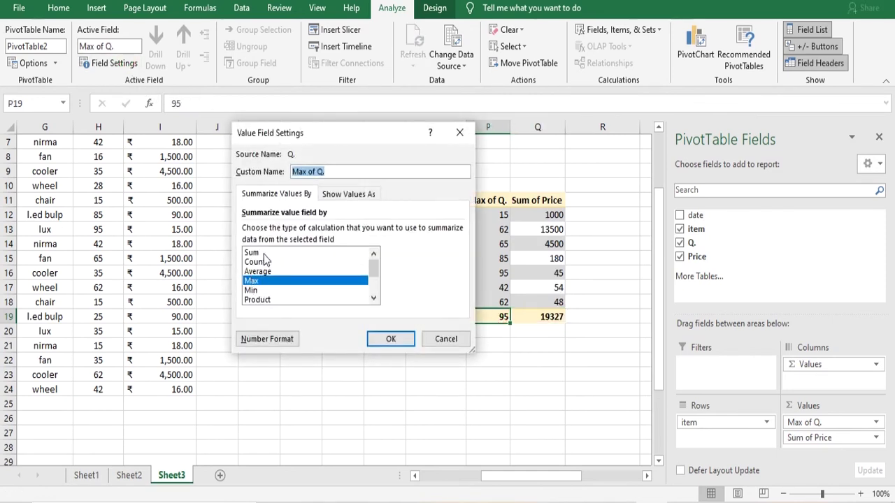
click(263, 254)
click(395, 339)
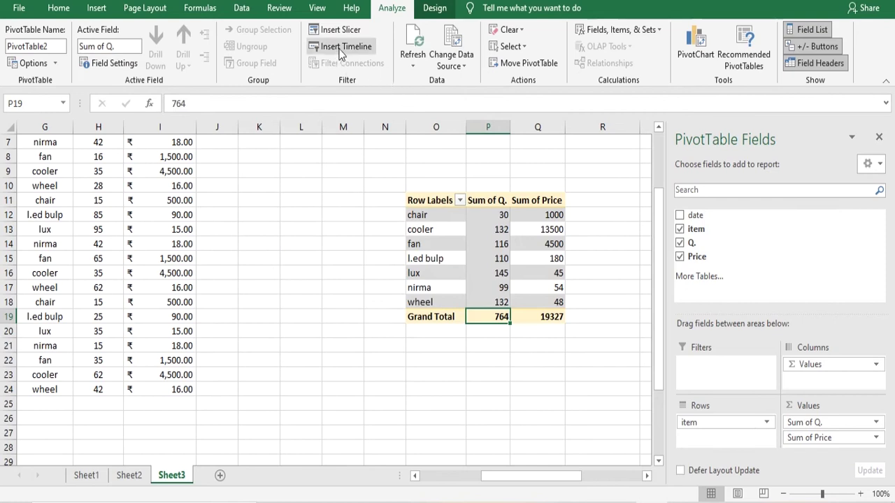
Step: Insert a slicer for the item field and place it beside the pivot table, over columns R and S
click(448, 246)
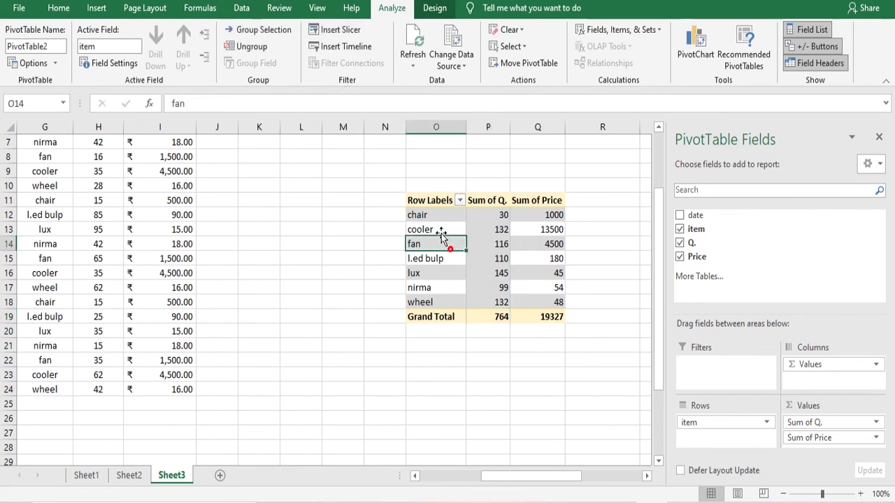
click(345, 33)
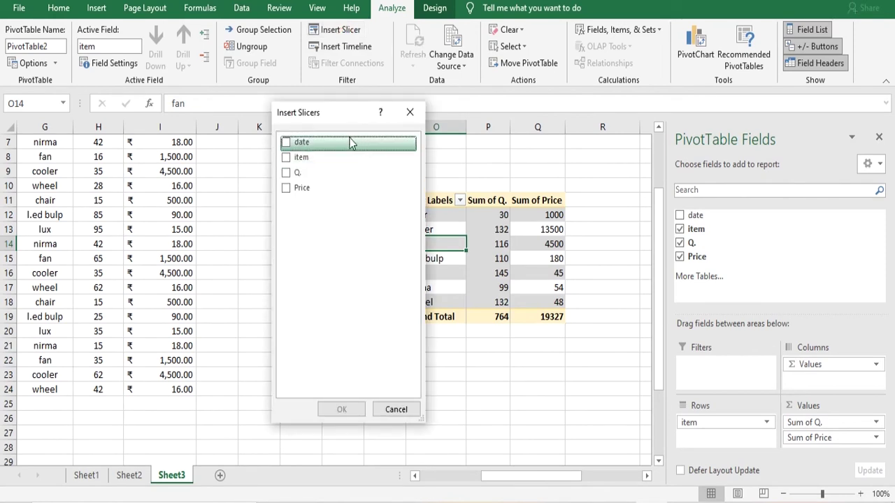
click(286, 157)
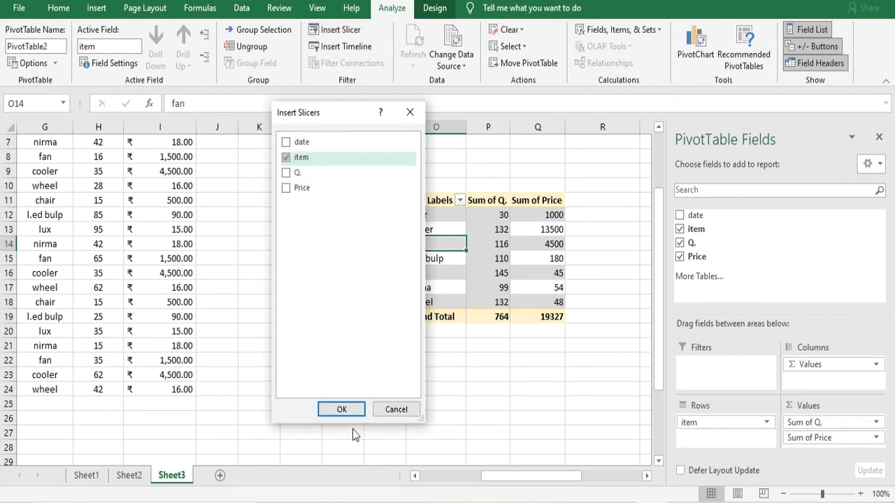
click(341, 410)
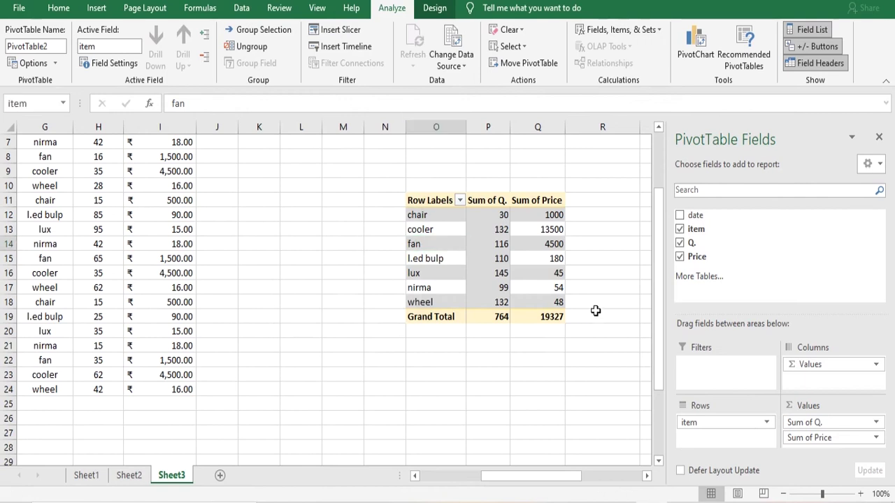
click(330, 229)
drag(350, 217, 652, 176)
Step: Filter the pivot table through the item slicer by chair, cooler, fan and l.ed bulp in turn, leaving l.ed bulp selected
click(639, 204)
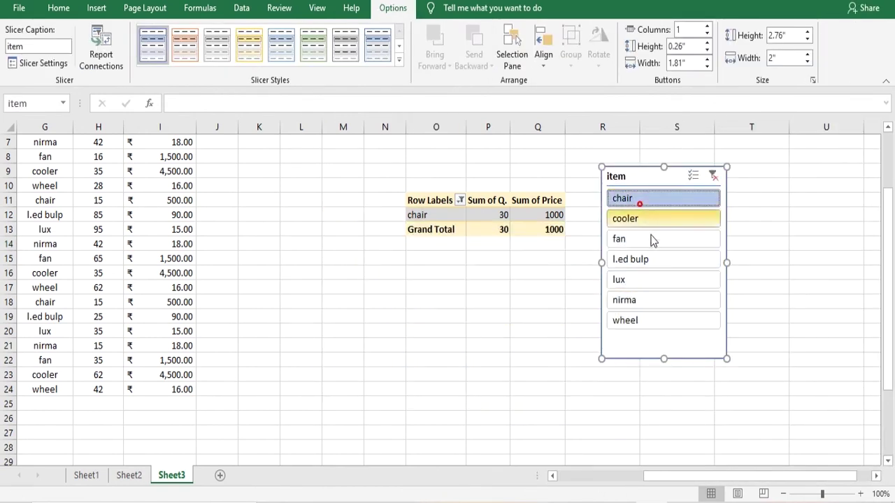
click(629, 220)
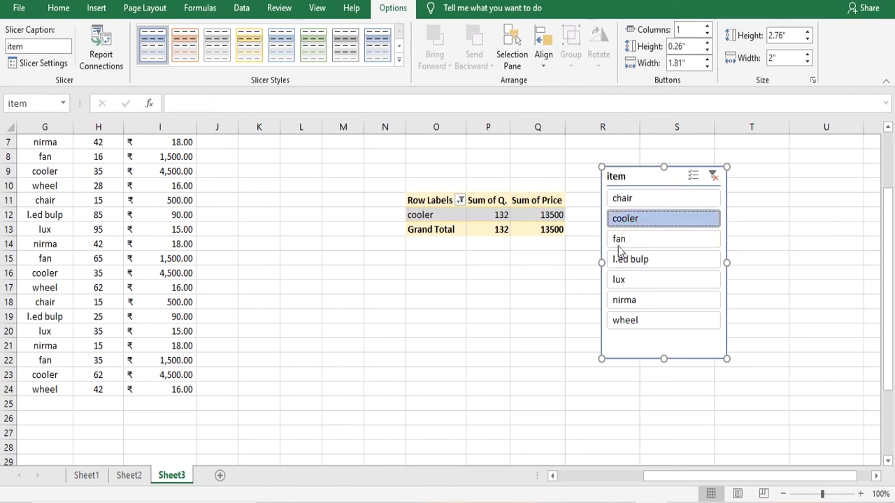
click(638, 241)
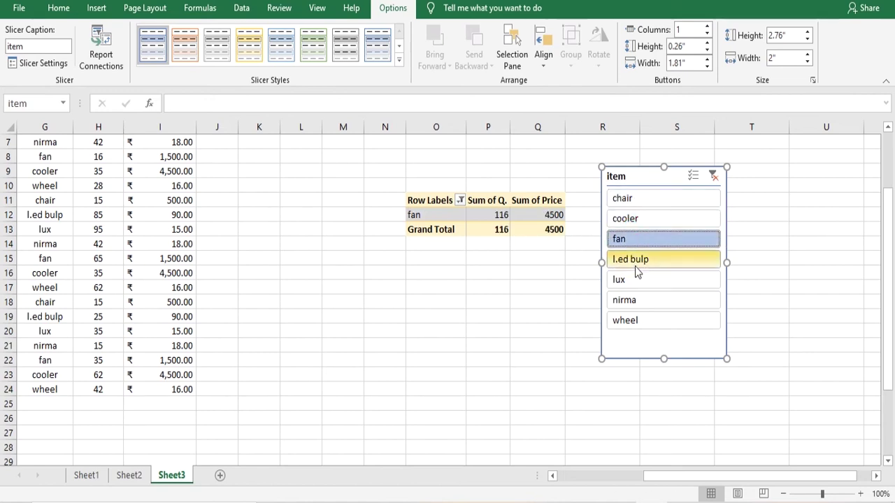
click(634, 264)
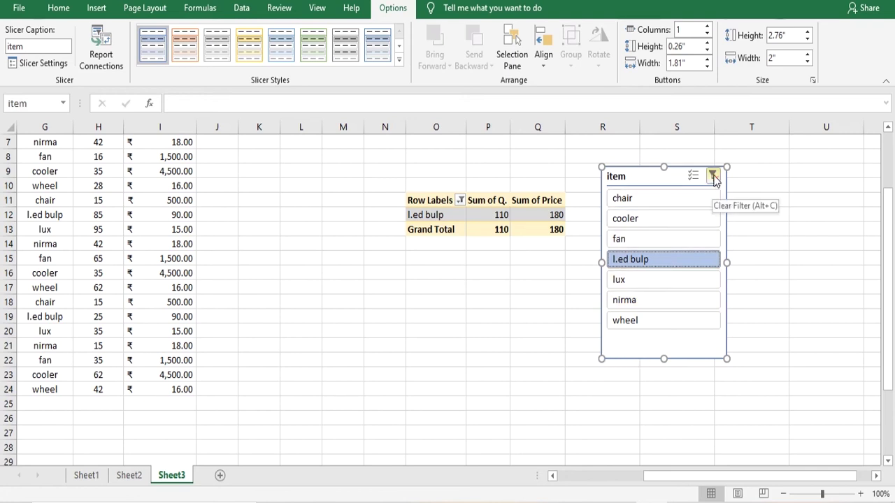
click(486, 216)
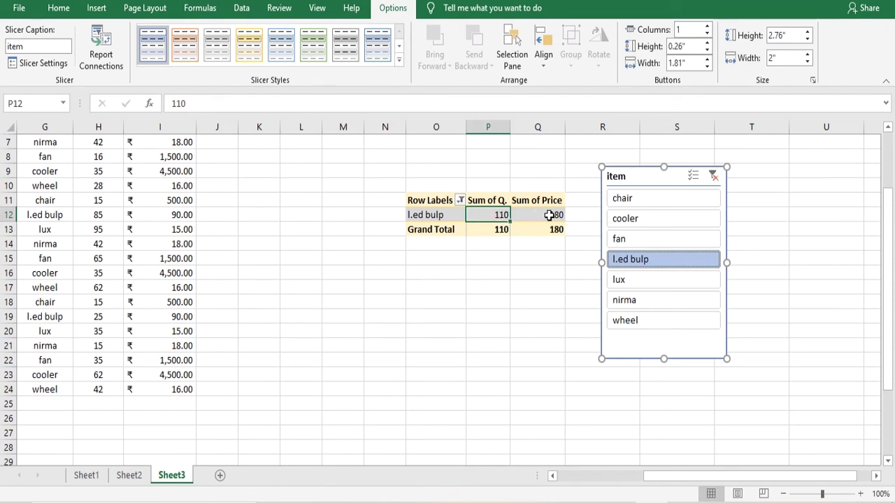
click(605, 196)
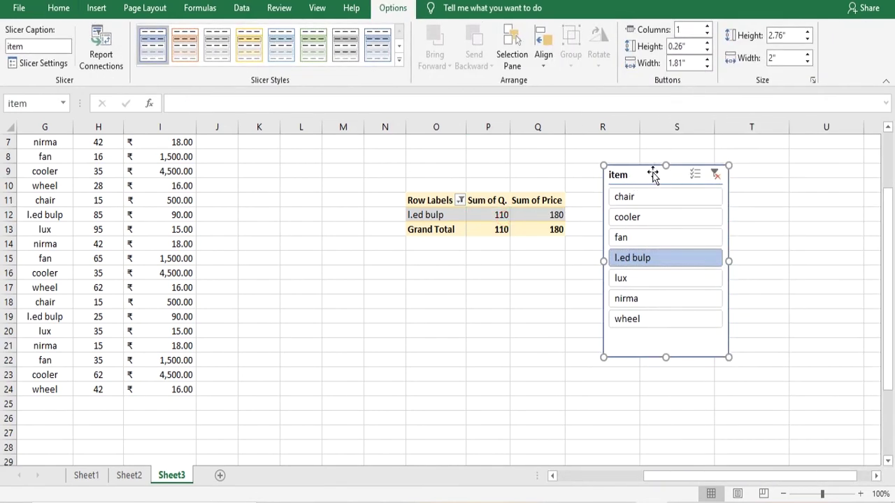
Step: Delete the item slicer and reset the pivot table's Row Labels filter to include every item
key(Delete)
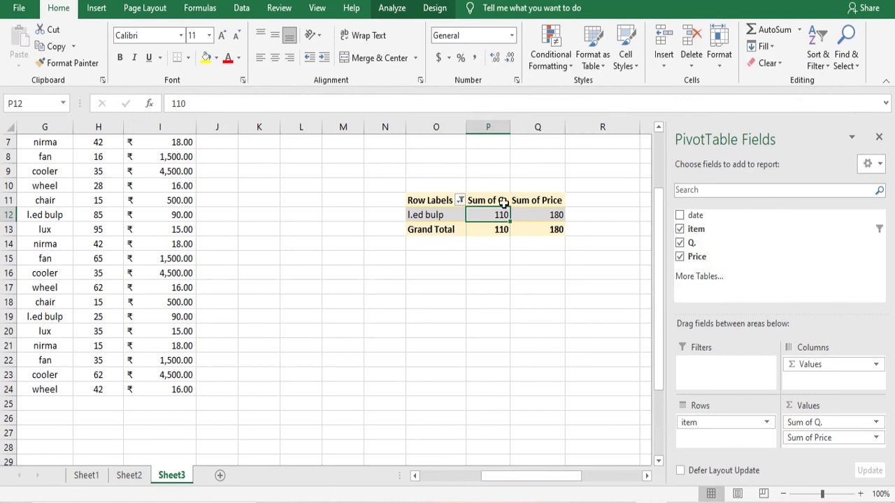
click(392, 7)
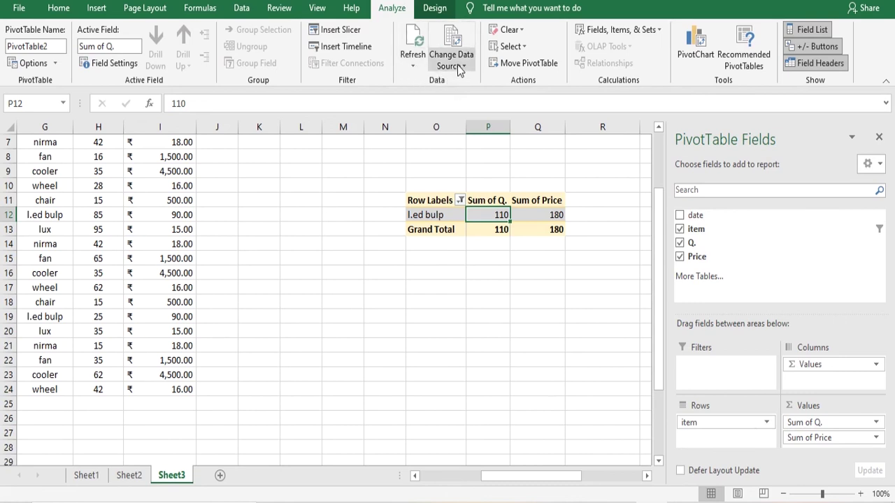
click(459, 200)
click(327, 341)
click(382, 475)
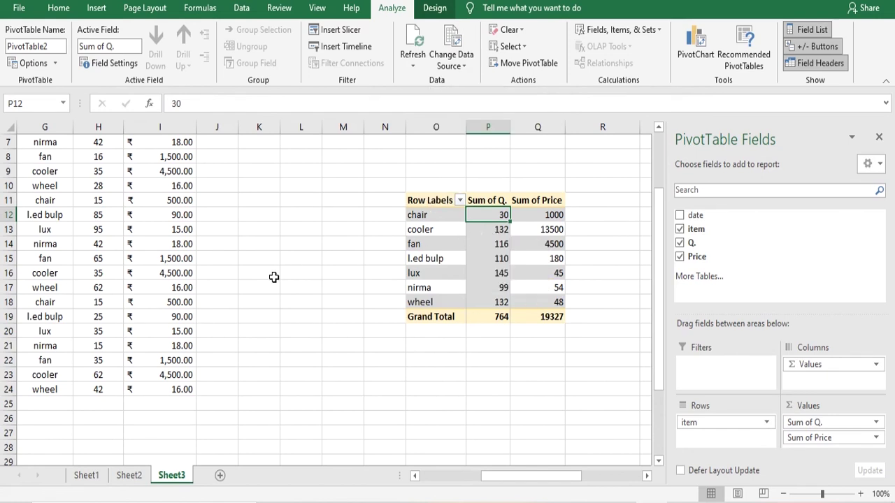
Step: Add a total column header in cell J5, beside the Price header of the sales data
scroll(140, 282, up, 2)
drag(500, 478, 376, 302)
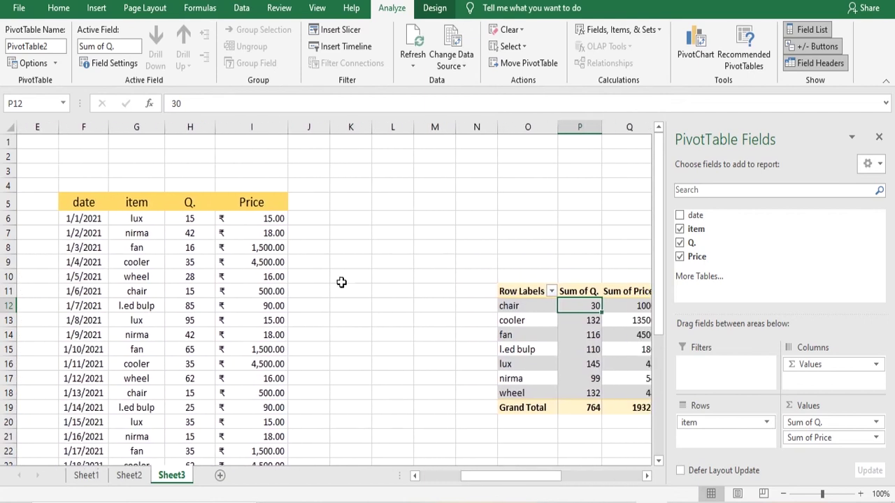
click(305, 204)
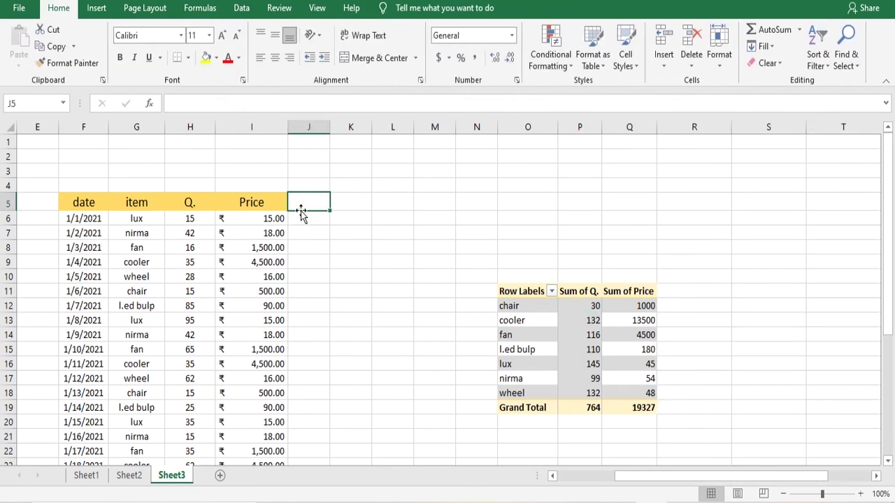
text(tota)
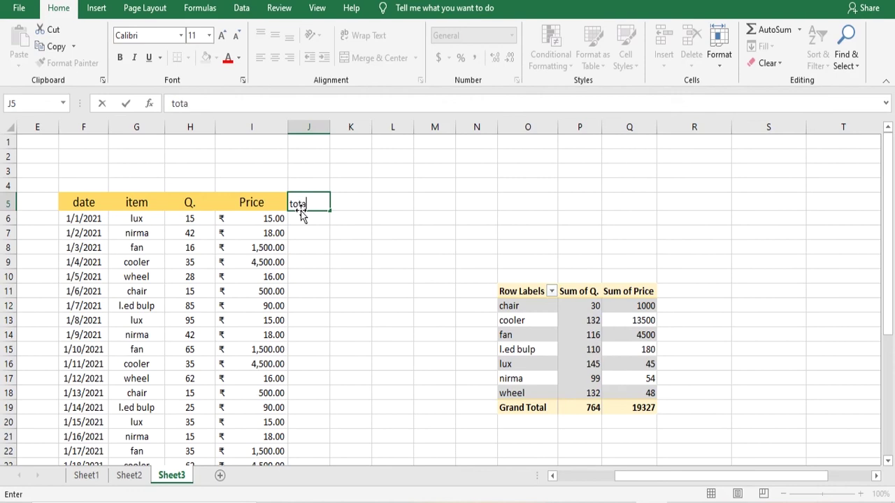
text(l)
click(353, 222)
Step: Enter the formula =H6*I6 in cell J6 to multiply the first row's quantity by its price
click(310, 220)
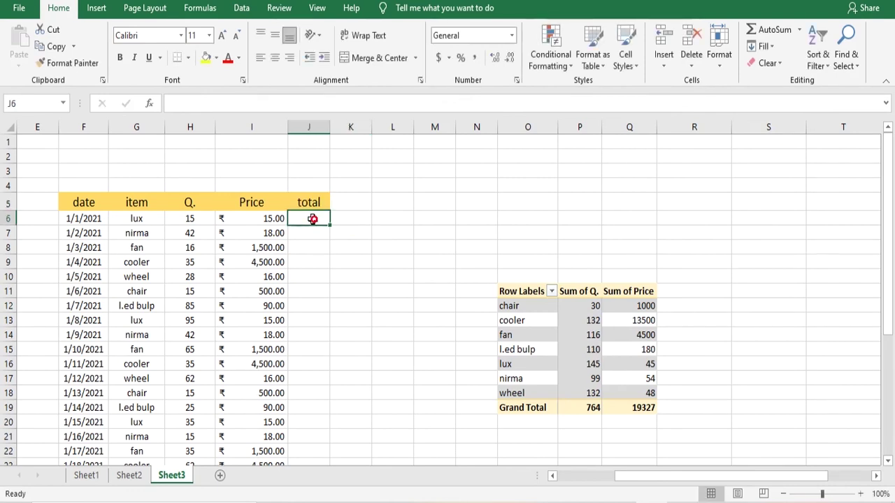
text(=)
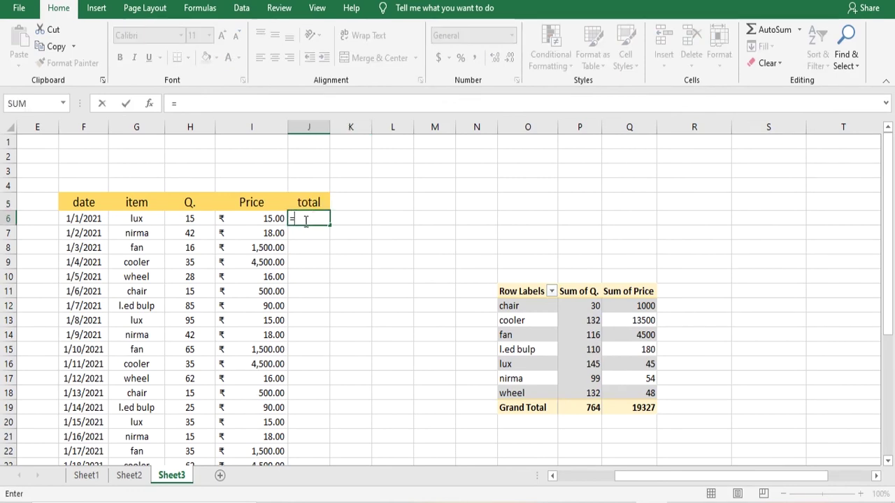
click(196, 219)
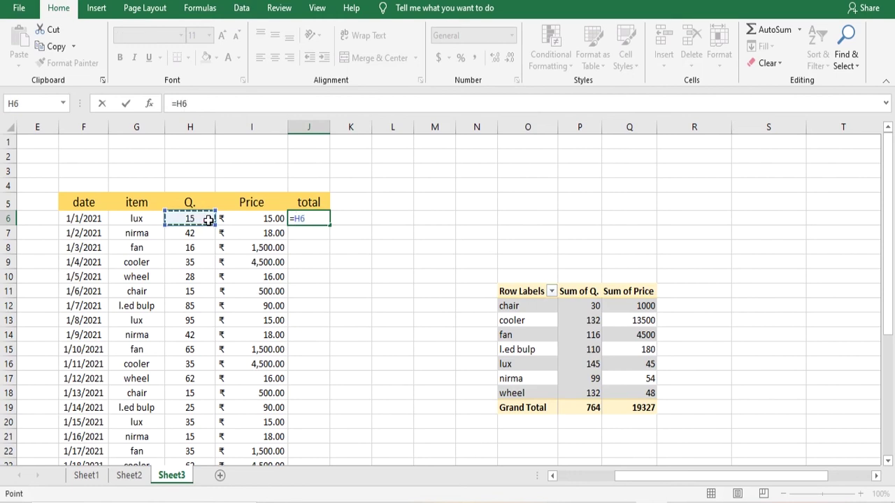
text(*)
click(244, 223)
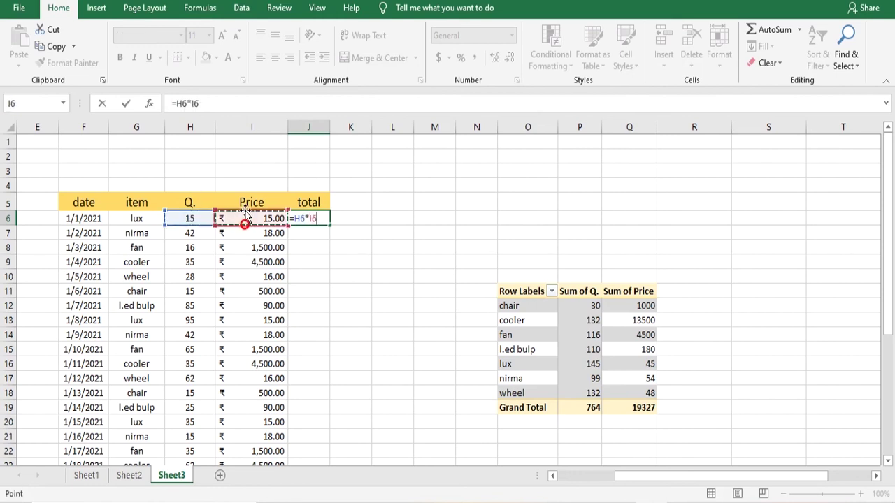
key(Return)
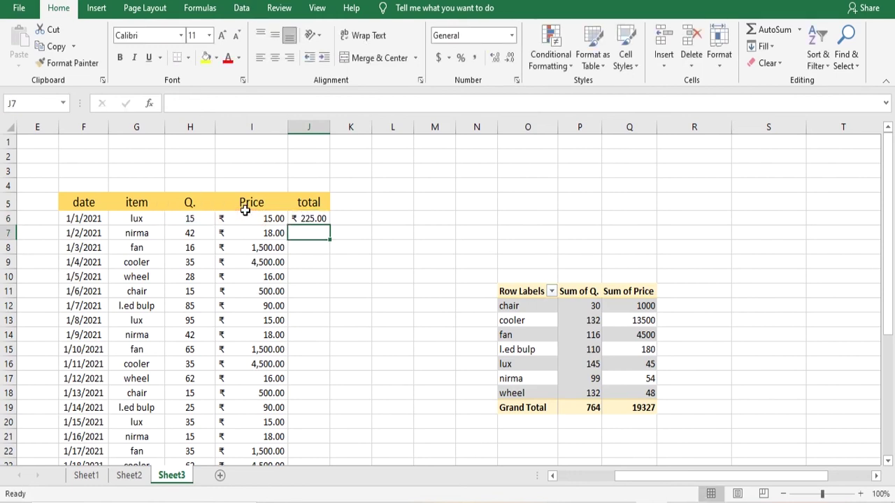
Step: Fill the total formula from J6 down to J24 and widen column J to fit the amounts
click(320, 218)
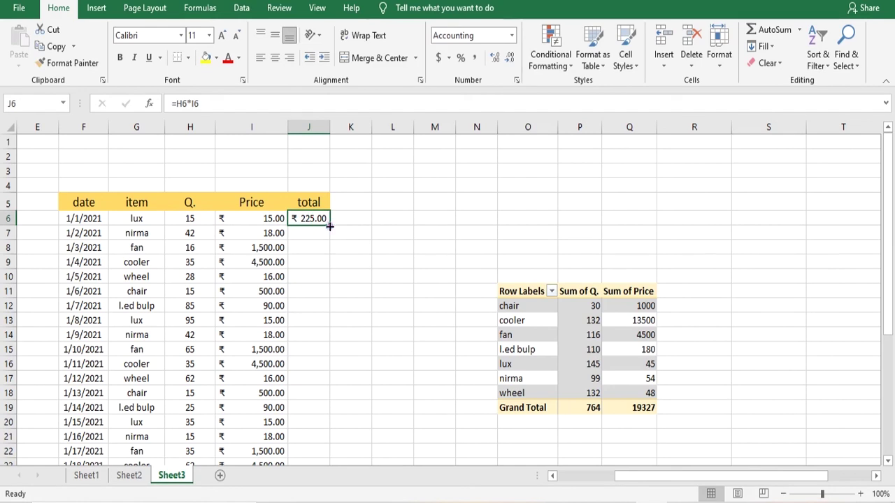
double_click(329, 225)
scroll(363, 289, down, 2)
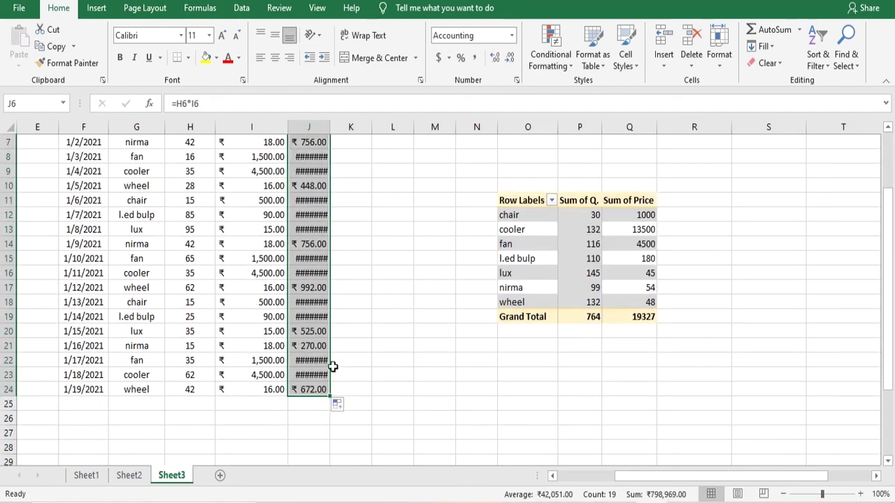
scroll(294, 355, up, 1)
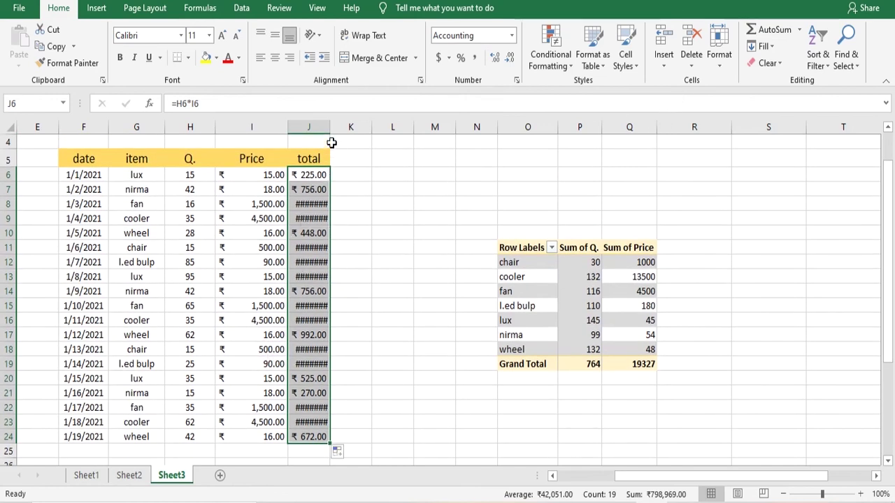
drag(330, 127, 353, 139)
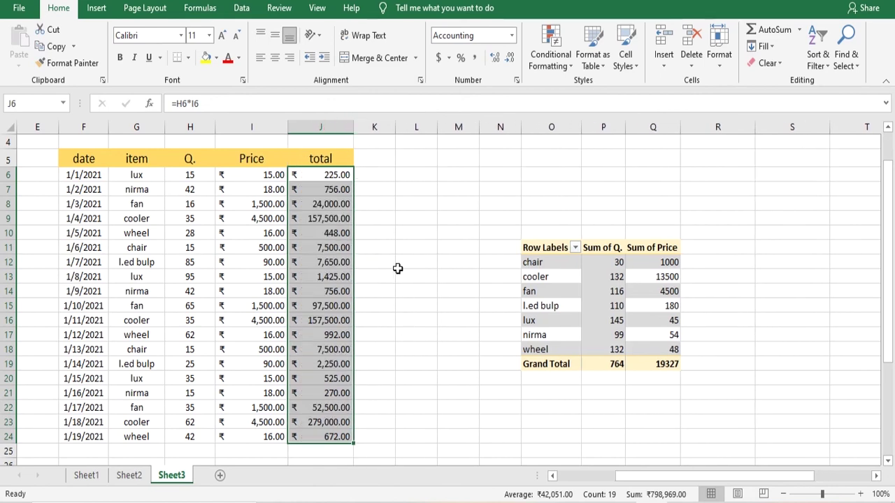
drag(412, 249, 416, 263)
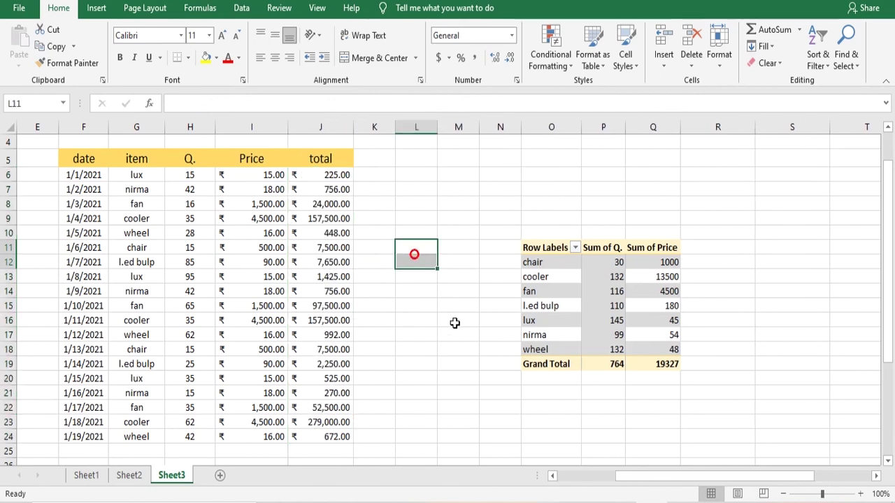
Step: Try to change the pivot table's data source to Sheet3!$F$5:$J$24 so that it includes the total column
click(621, 301)
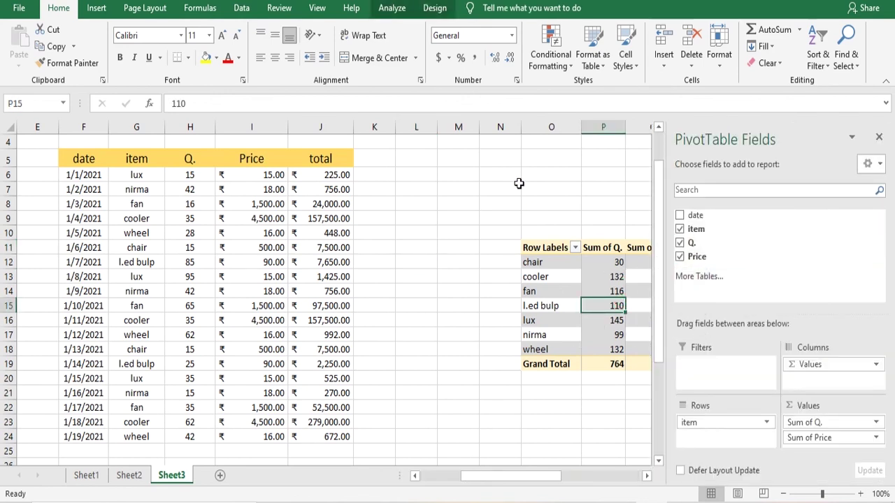
click(386, 10)
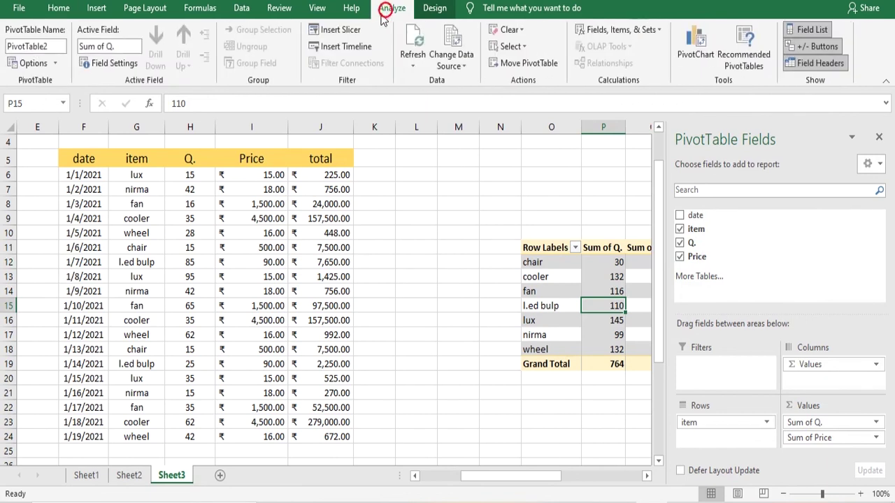
click(466, 67)
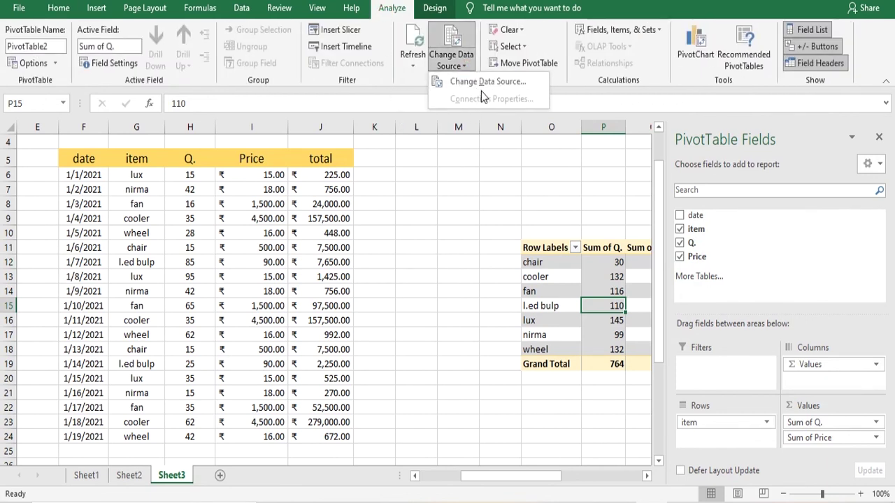
click(479, 88)
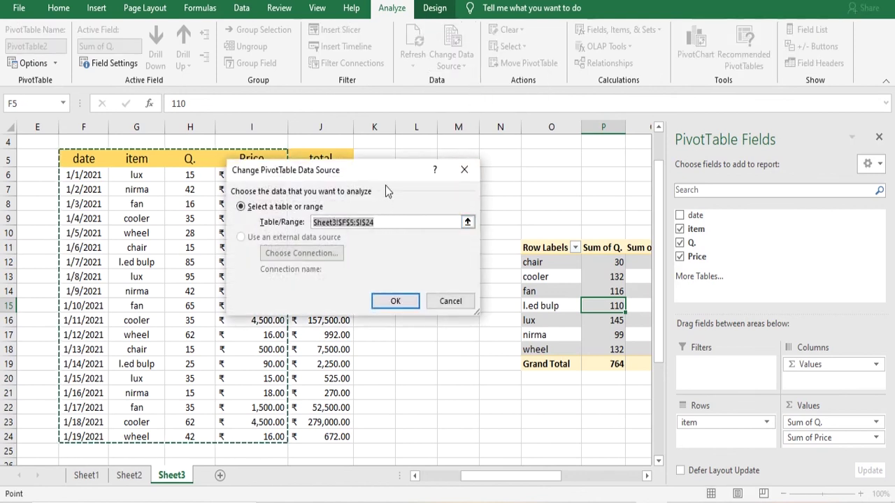
drag(383, 167, 613, 138)
drag(612, 192, 545, 191)
key(BackSpace)
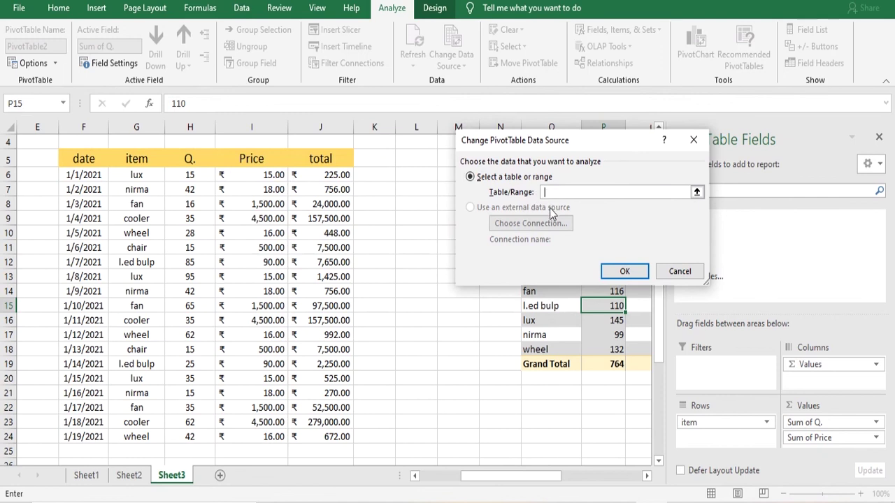
drag(91, 148, 338, 438)
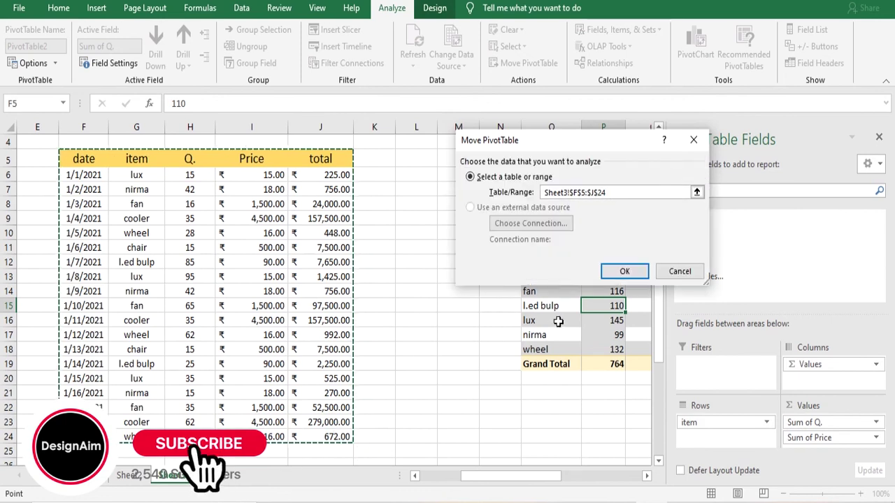
click(624, 272)
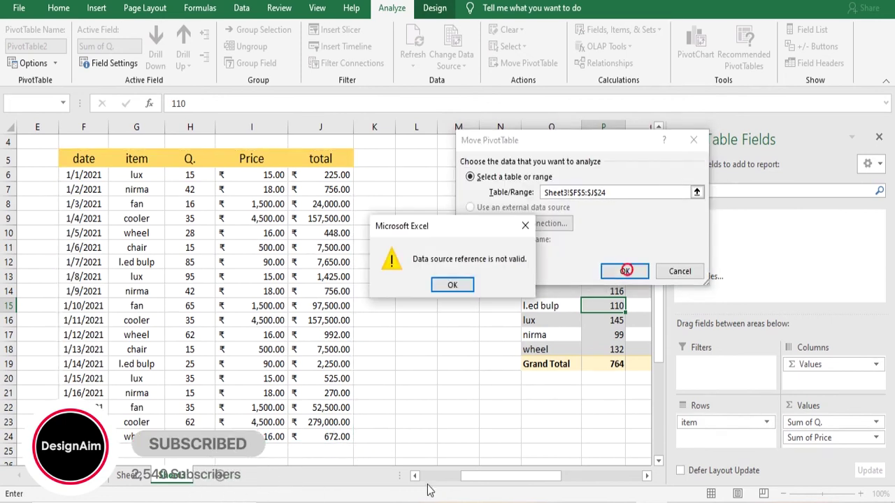
Step: Dismiss the error, reselect F5:J24 as the source range and try to apply it again
click(450, 287)
click(617, 195)
drag(607, 194, 542, 199)
drag(84, 160, 310, 439)
click(624, 272)
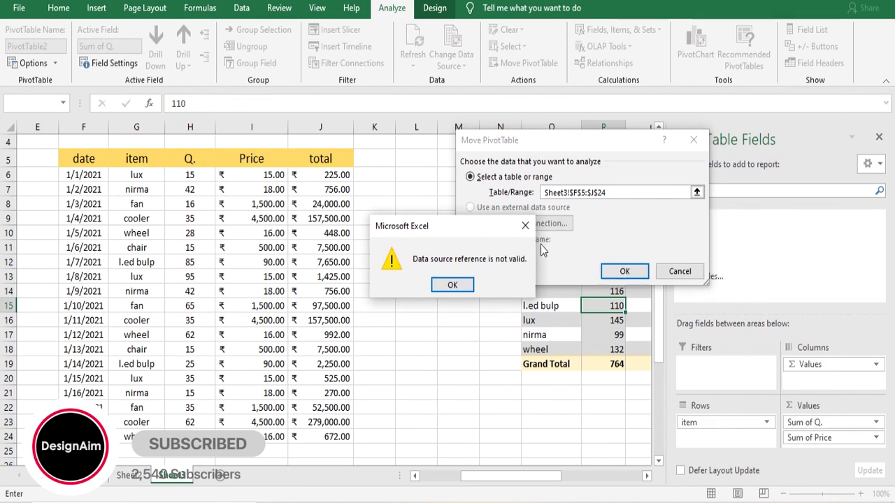
click(528, 226)
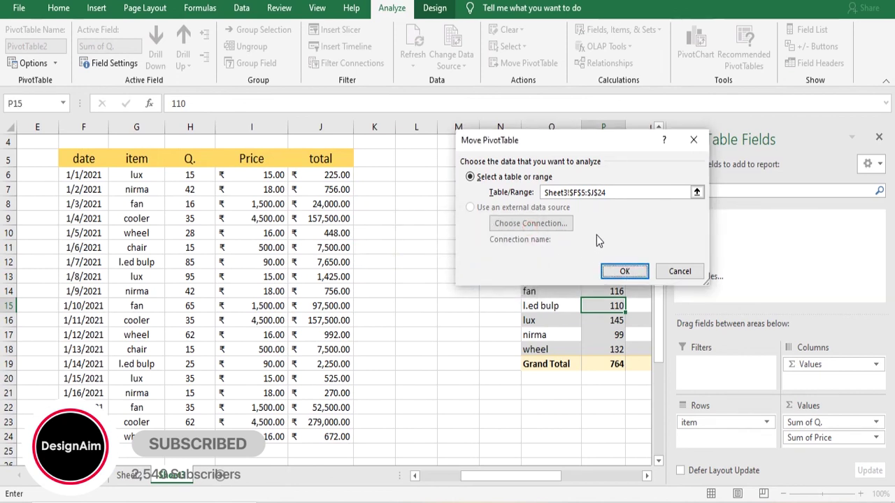
Step: Set the pivot table's data source to the smaller range Sheet3!$F$5:$H$11
click(626, 197)
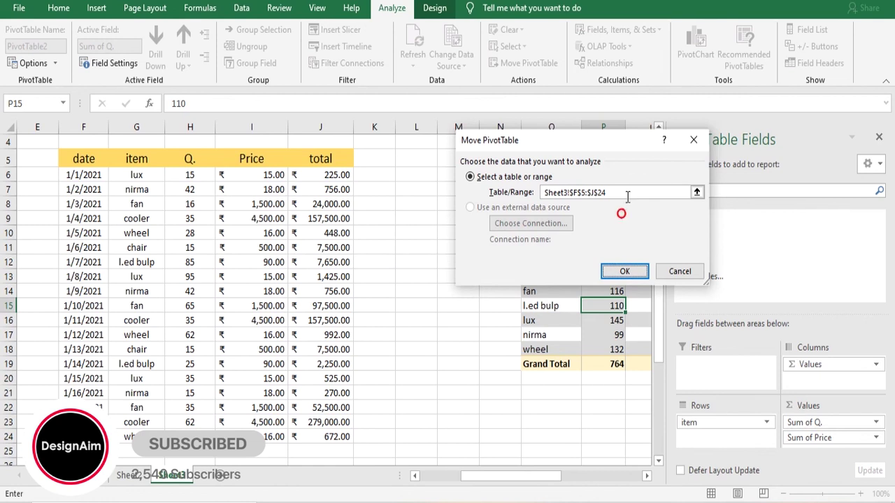
click(697, 192)
click(696, 164)
click(623, 192)
drag(90, 162, 203, 248)
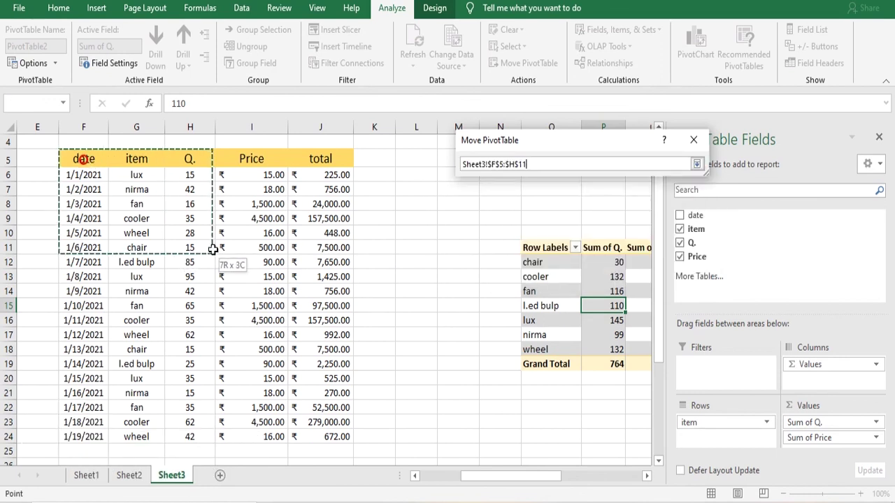
click(624, 272)
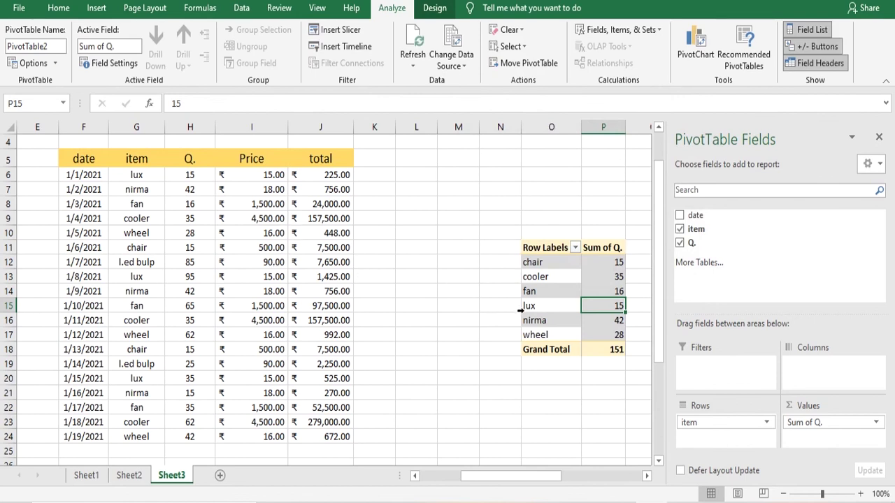
Step: Change the pivot table's data source to the full sales data, Sheet3!$F$5:$J$24
click(456, 64)
click(481, 81)
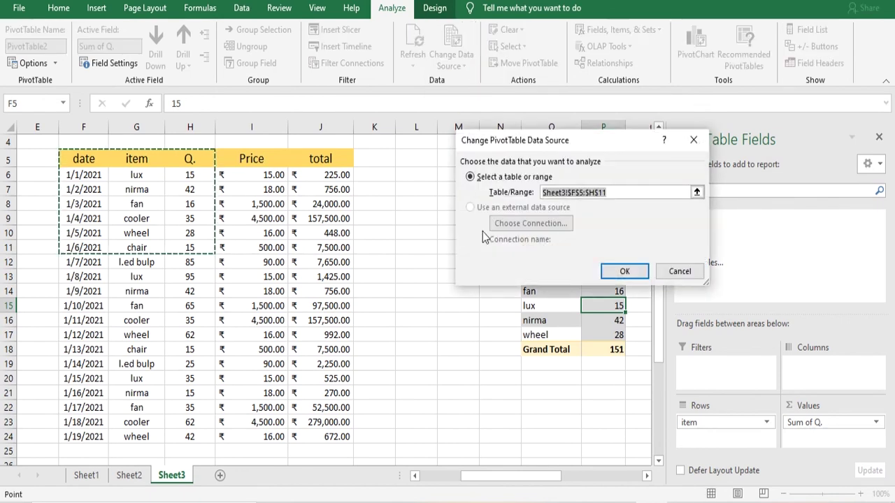
drag(82, 159, 311, 376)
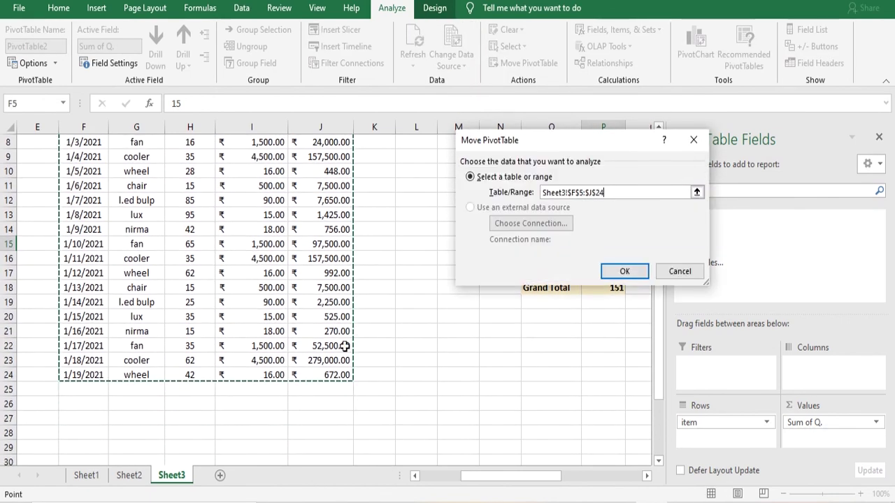
click(607, 271)
Step: Add the total field to the pivot table's values as a sum
scroll(335, 351, up, 2)
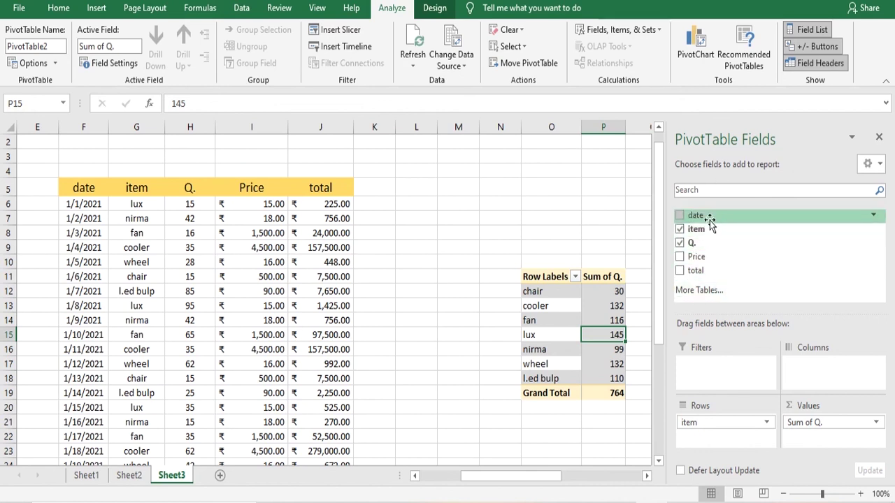
click(680, 273)
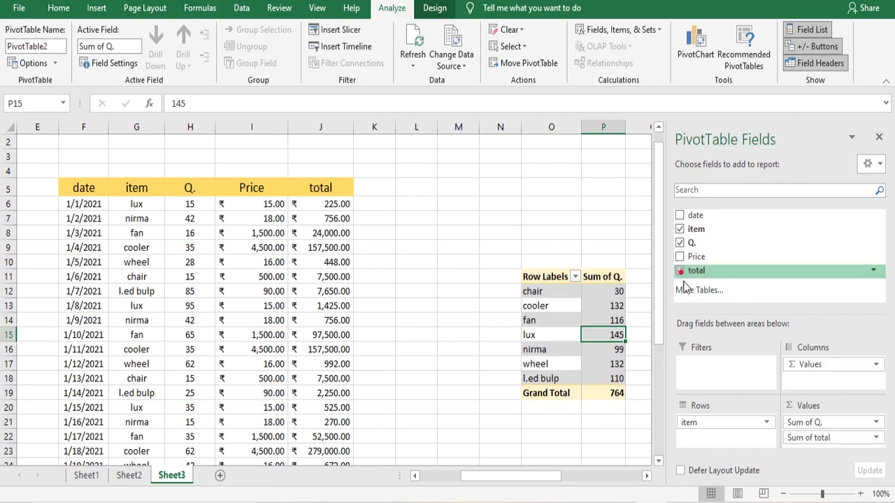
mouse_move(553, 477)
mouse_down()
mouse_move(566, 485)
mouse_move(552, 476)
mouse_up()
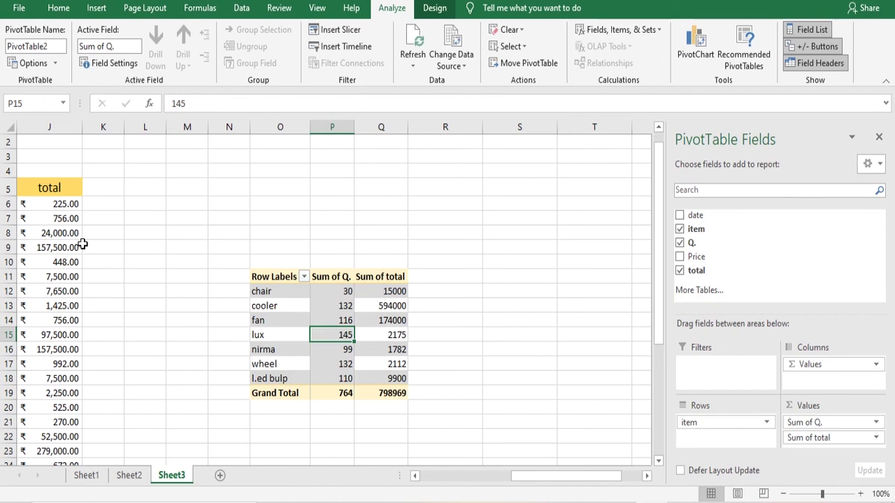
click(461, 66)
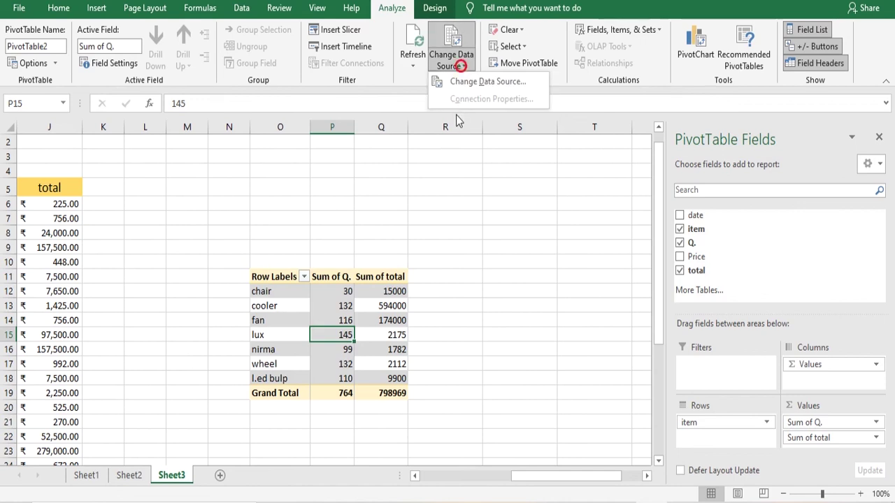
click(567, 251)
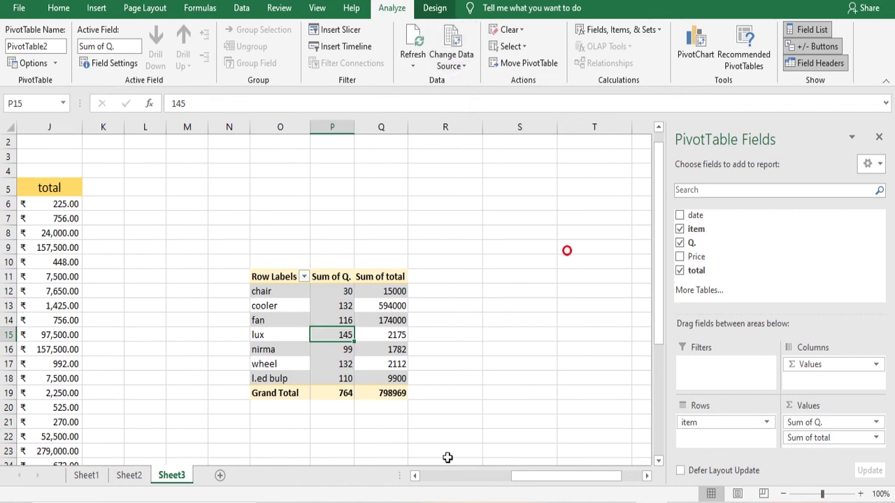
drag(537, 481, 497, 480)
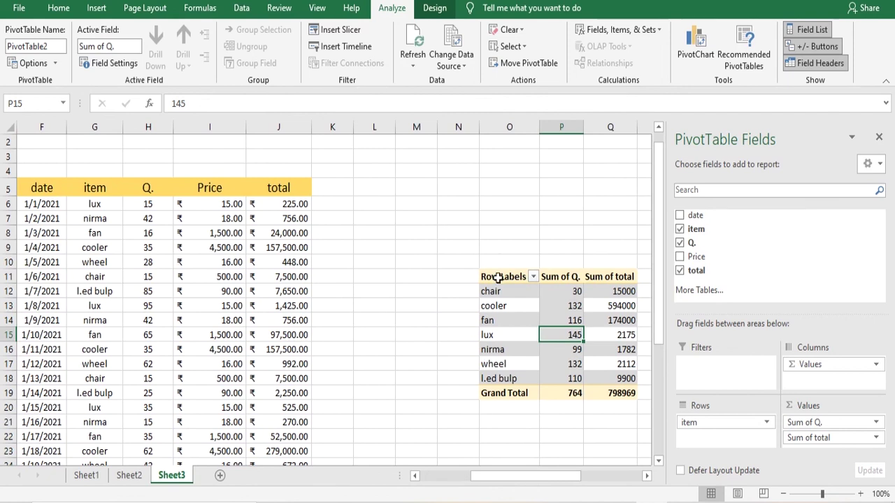